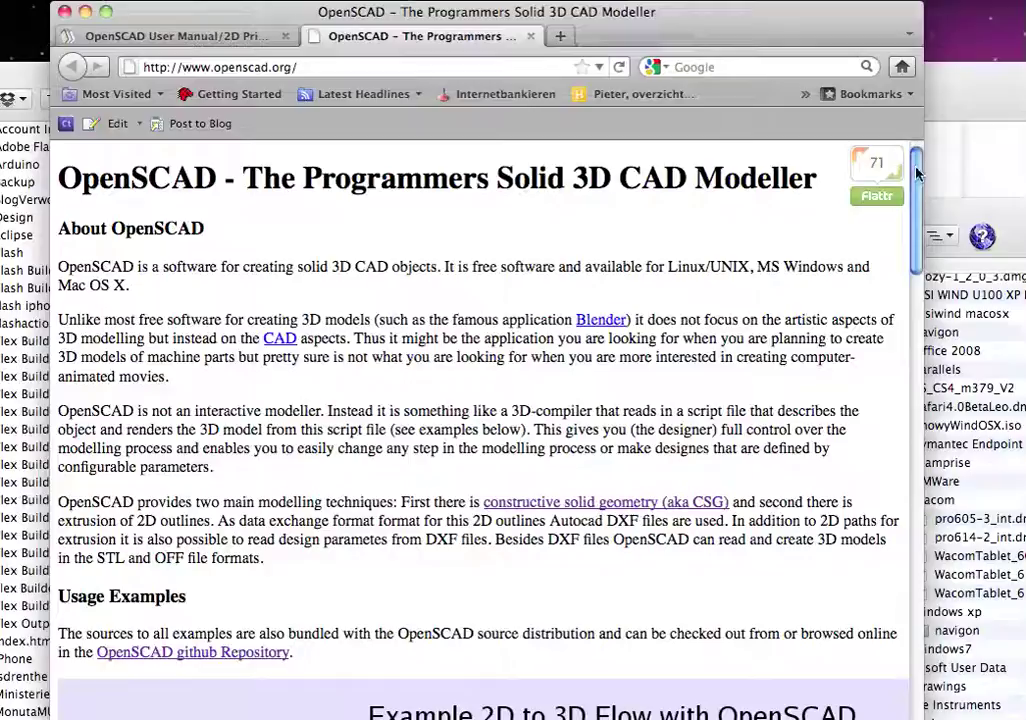
Scroll openscad.org down to the 'Example 2D to 3D Flow with OpenSCAD' section.
{"action": "left_click_drag", "start_coordinate": [917, 173], "coordinate": [917, 284]}
Scroll the Wikibooks 2D Primitives page to the polygon example, then minimize Firefox.
{"action": "left_click", "coordinate": [176, 36]}
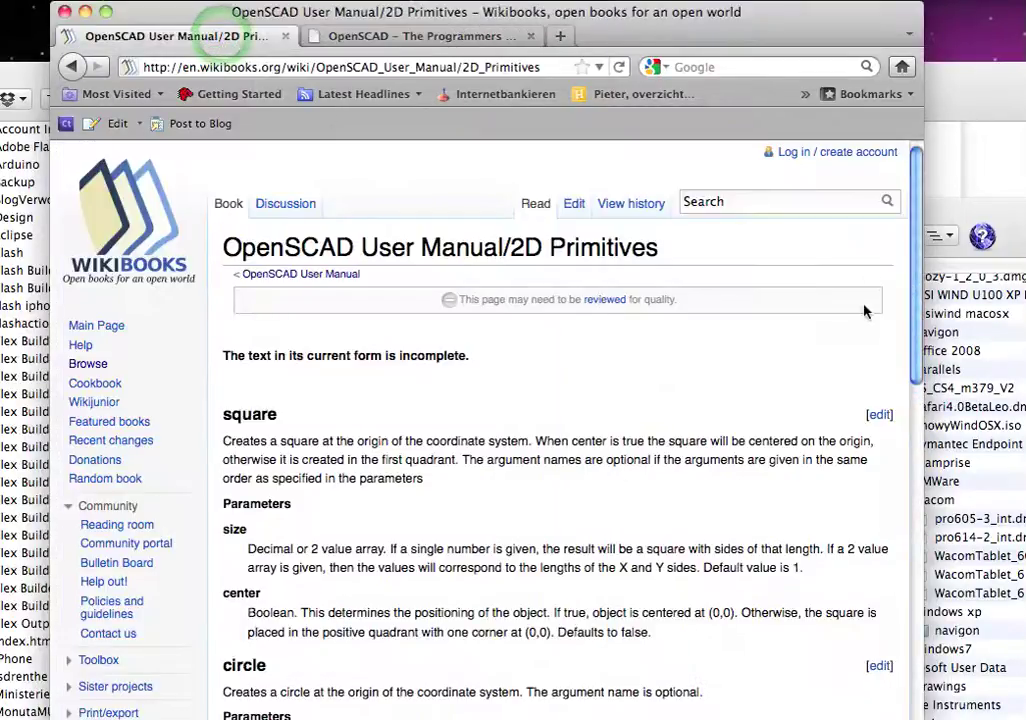
{"action": "left_click_drag", "start_coordinate": [917, 228], "coordinate": [917, 500]}
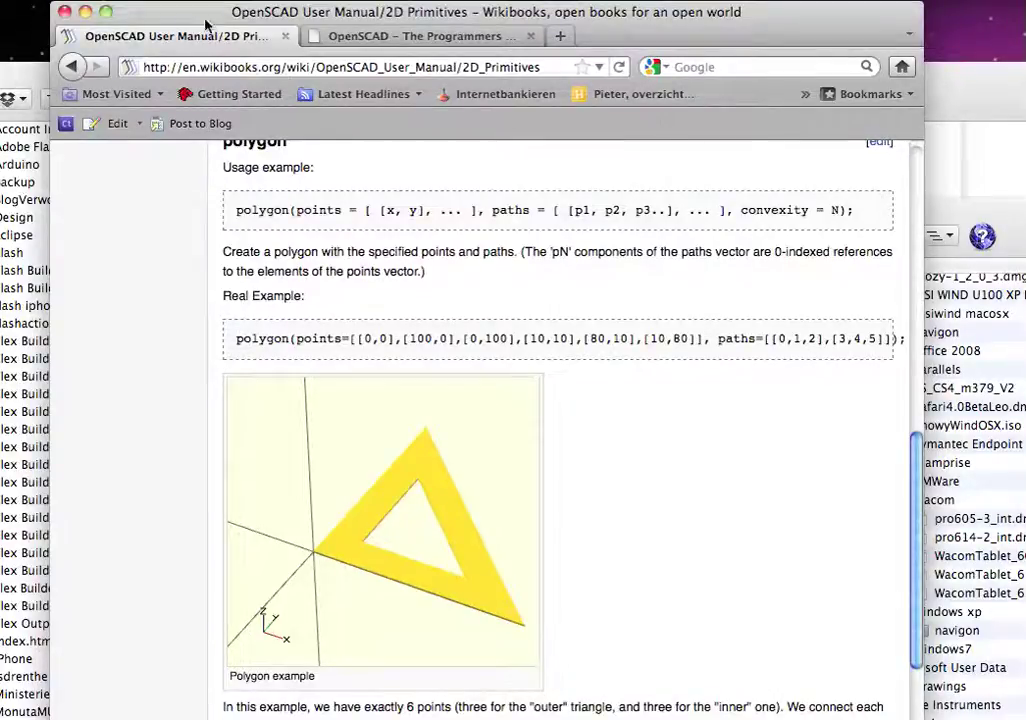
{"action": "left_click", "coordinate": [63, 12]}
Install PolygonHelper from PolygonHelper.air into /Applications and let it launch.
{"action": "left_click", "coordinate": [458, 269]}
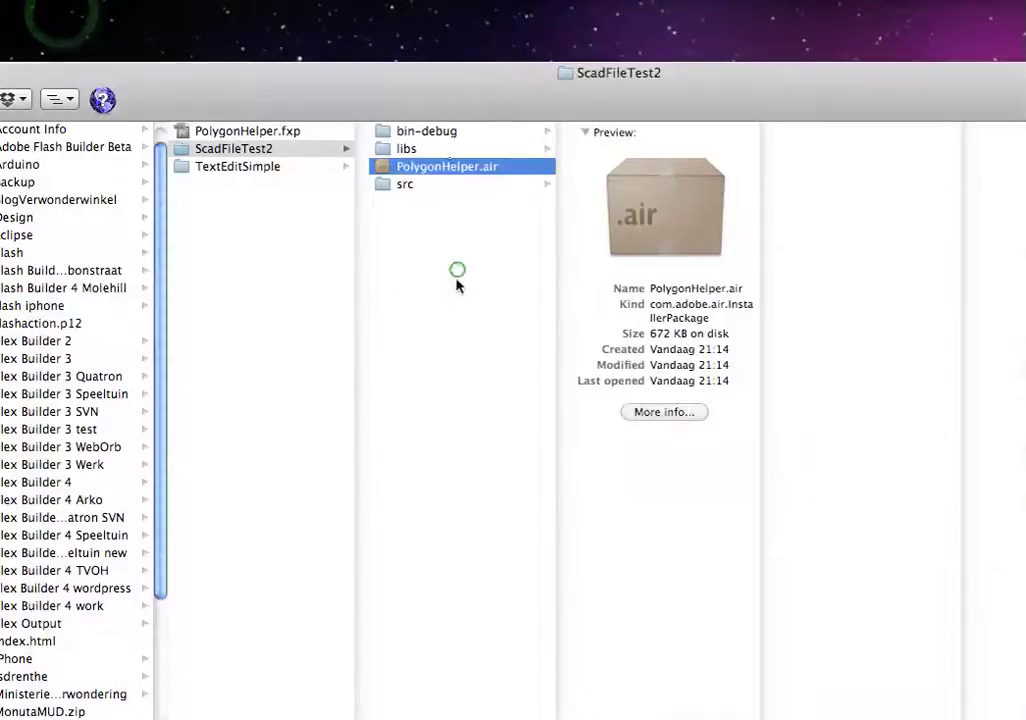
{"action": "left_click", "coordinate": [432, 168]}
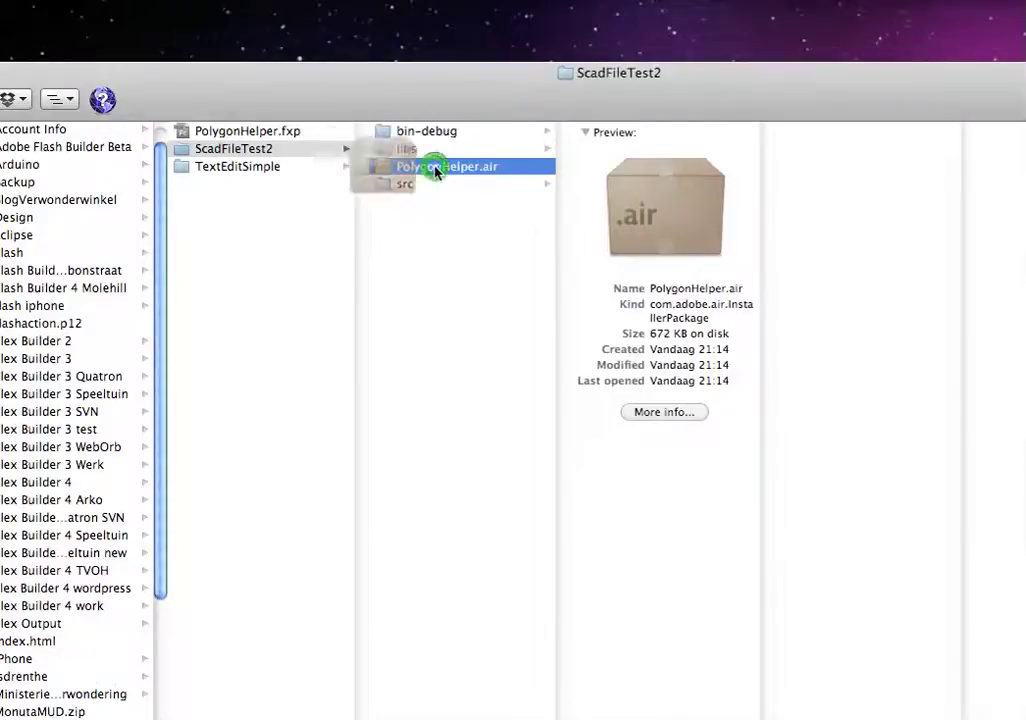
{"action": "double_click", "coordinate": [638, 201]}
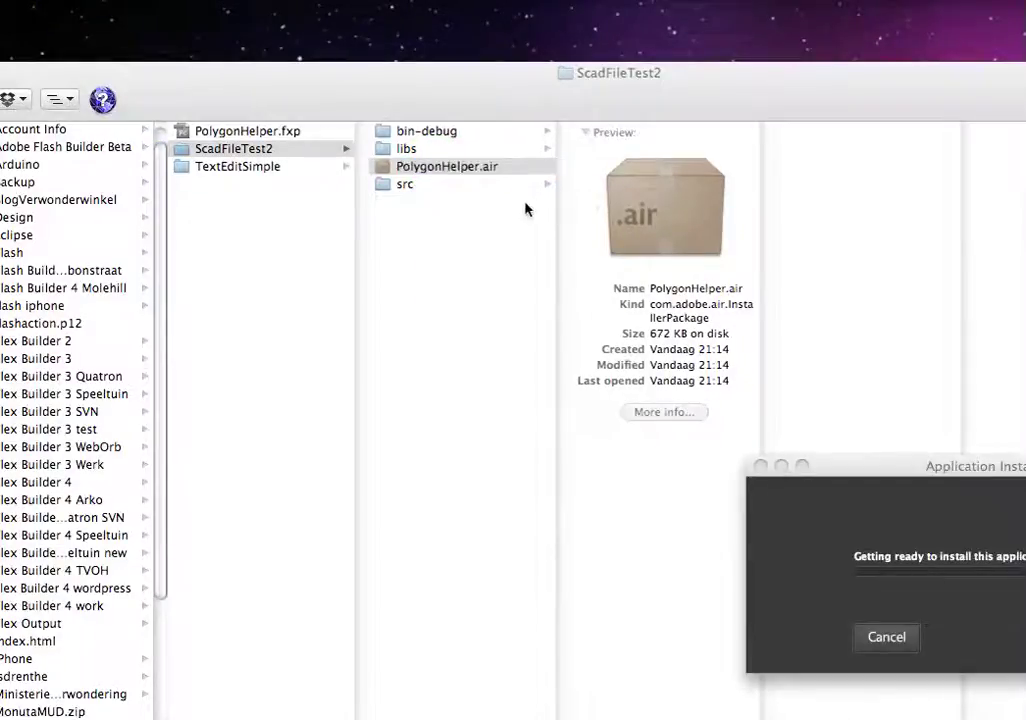
{"action": "left_click_drag", "start_coordinate": [907, 458], "coordinate": [418, 213]}
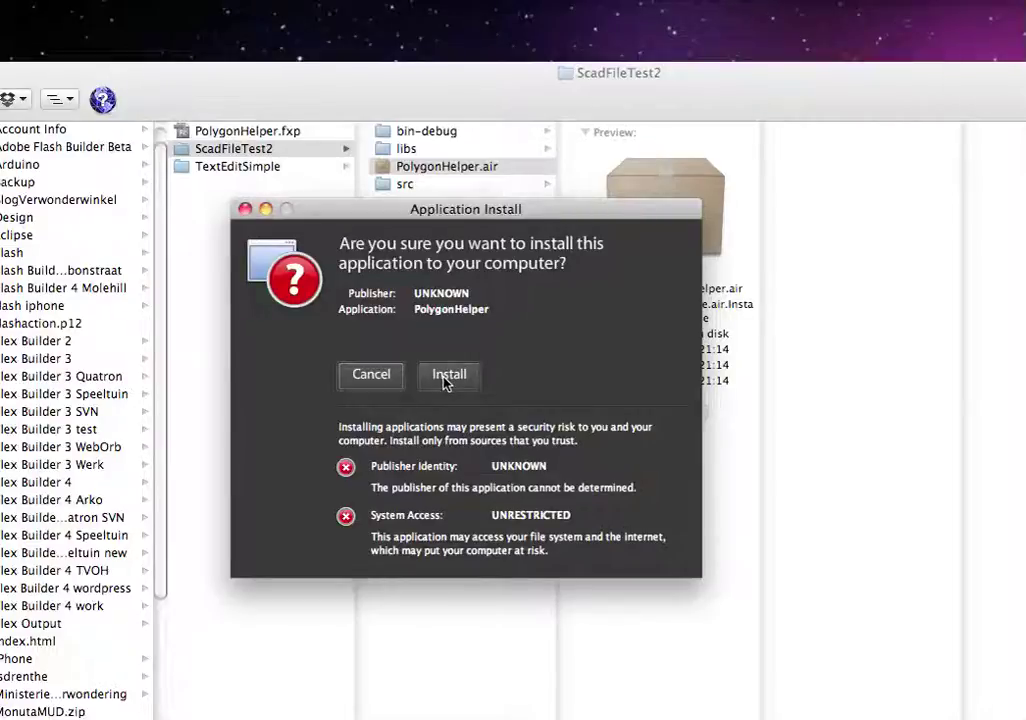
{"action": "left_click", "coordinate": [448, 383]}
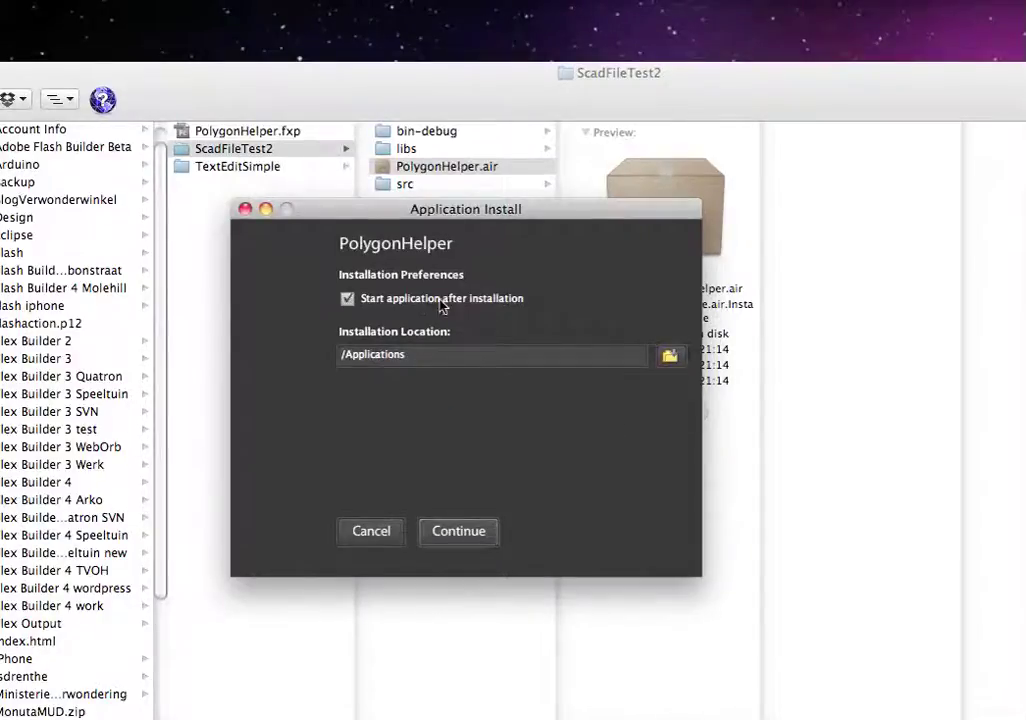
{"action": "left_click", "coordinate": [469, 531]}
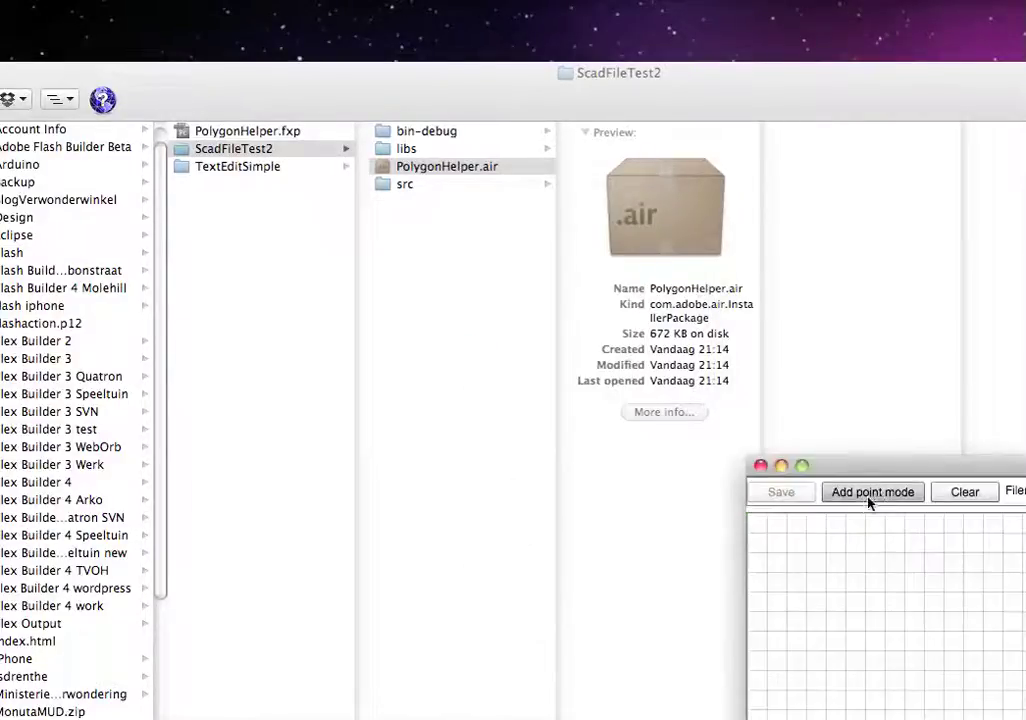
Move PolygonHelper to the upper left and try zero point y values, settling on 24.
{"action": "left_click_drag", "start_coordinate": [888, 472], "coordinate": [222, 86]}
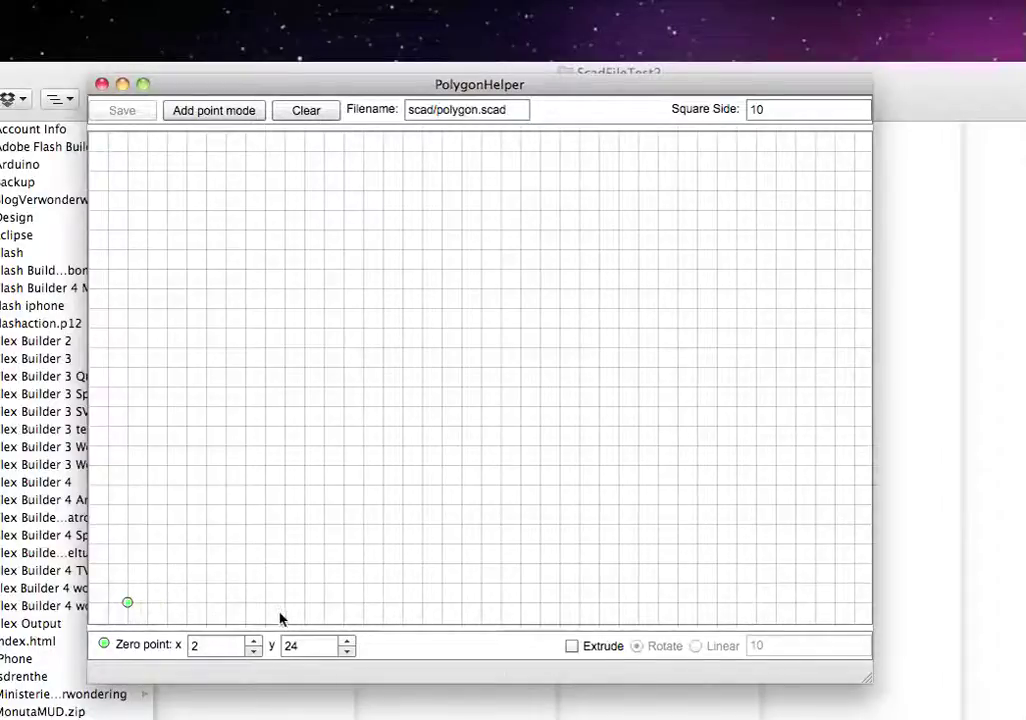
{"action": "left_click", "coordinate": [346, 641]}
{"action": "left_click", "coordinate": [346, 651]}
{"action": "left_click", "coordinate": [346, 651]}
{"action": "left_click", "coordinate": [346, 651]}
{"action": "left_click", "coordinate": [346, 641]}
{"action": "left_click", "coordinate": [346, 641]}
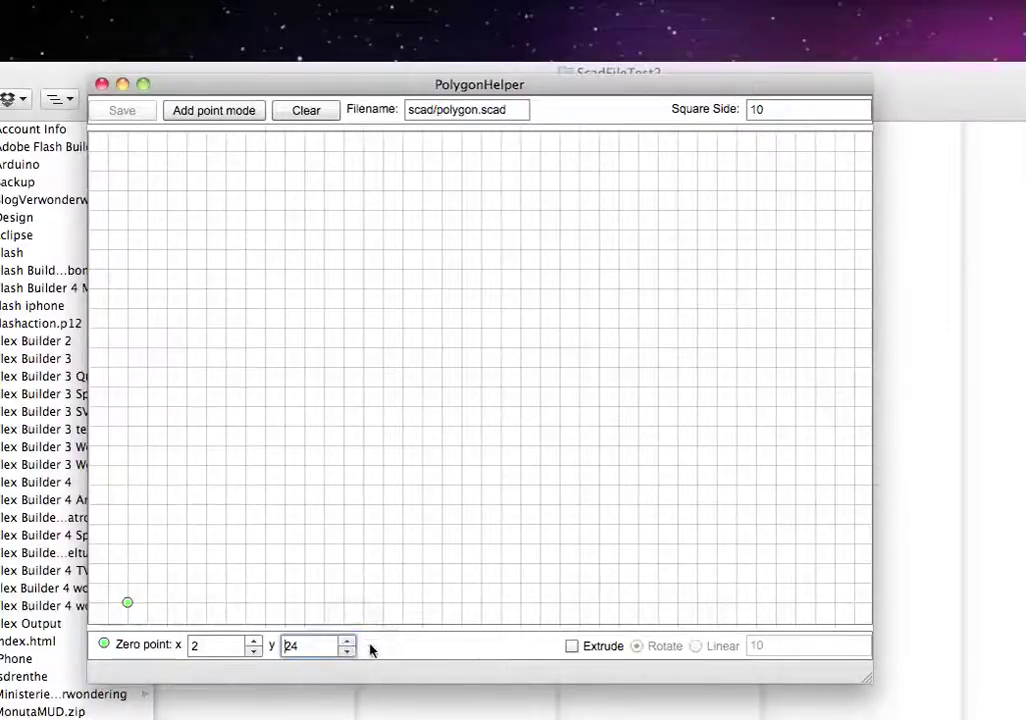
{"action": "left_click", "coordinate": [198, 115]}
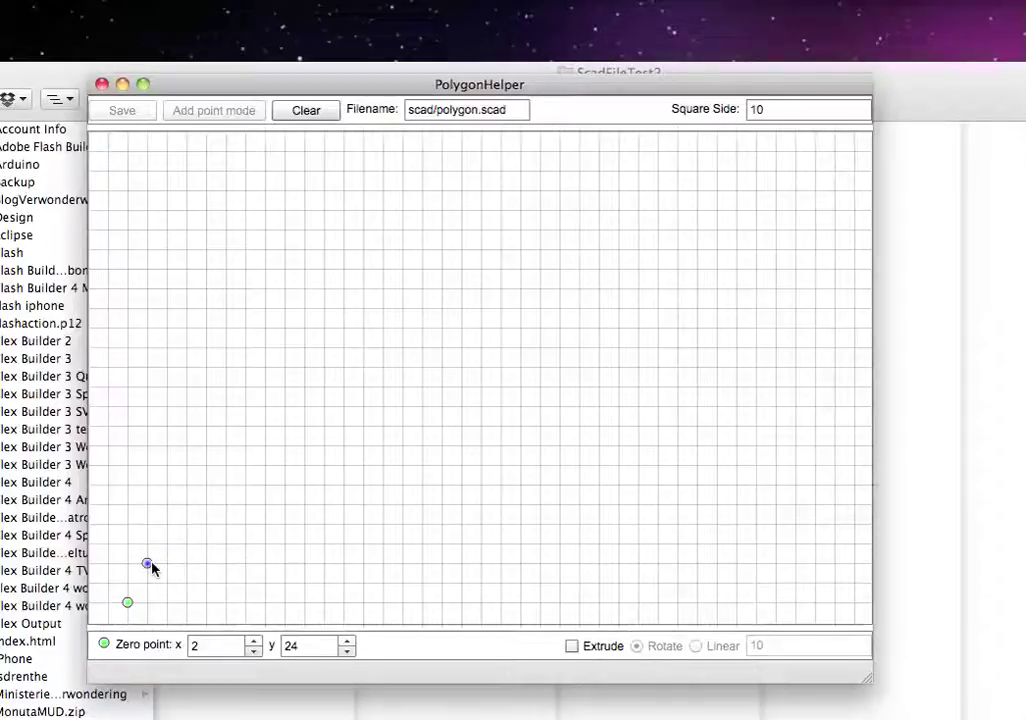
Draw the stepped twelve-point outline from the lower left and close it on its first point.
{"action": "left_click", "coordinate": [149, 566]}
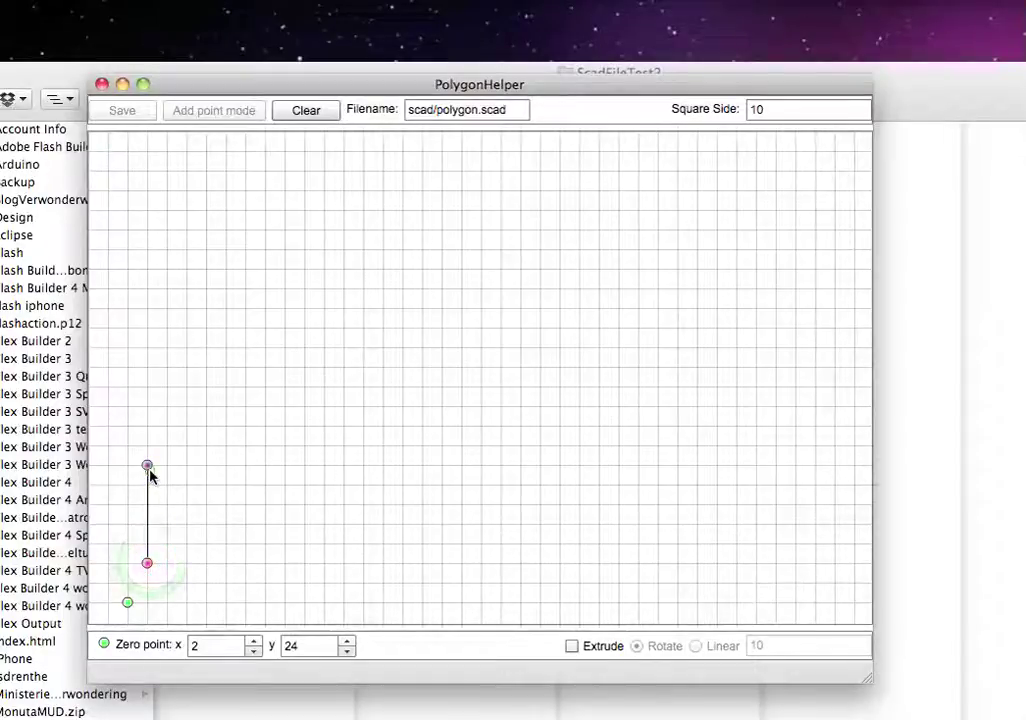
{"action": "left_click", "coordinate": [149, 468]}
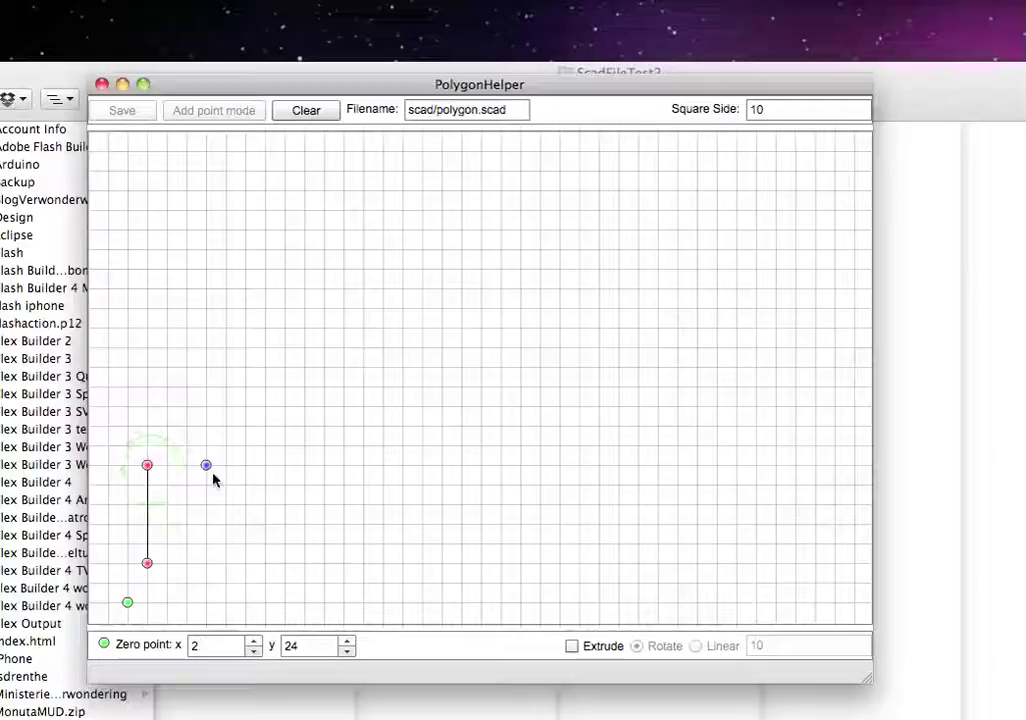
{"action": "left_click", "coordinate": [212, 475]}
{"action": "left_click", "coordinate": [206, 407]}
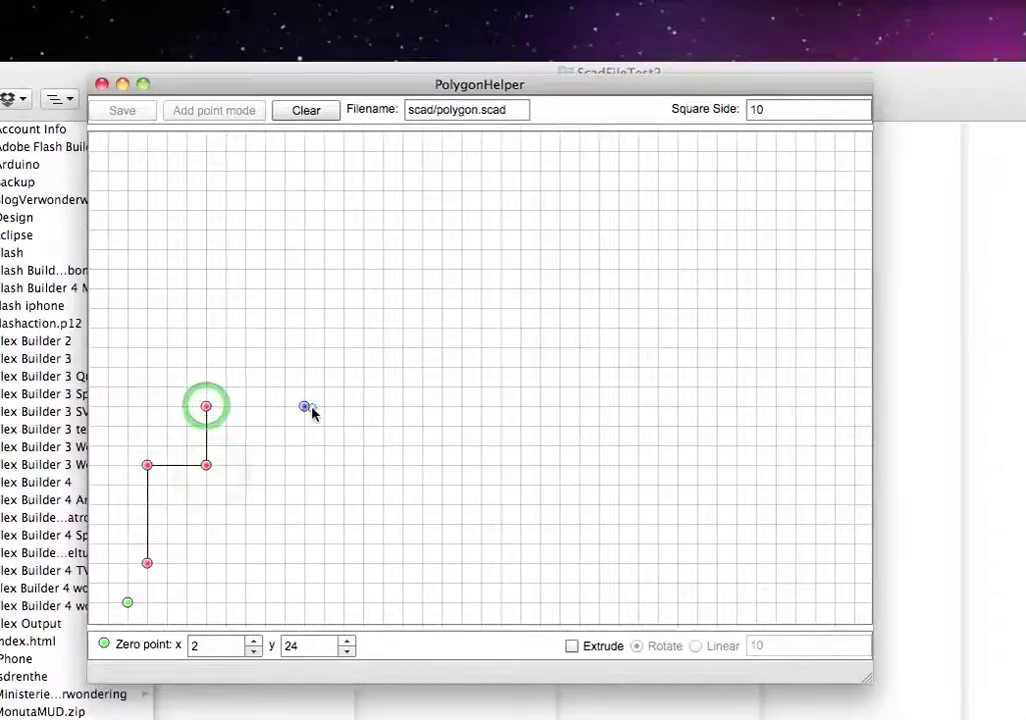
{"action": "left_click", "coordinate": [304, 407]}
{"action": "left_click", "coordinate": [304, 466]}
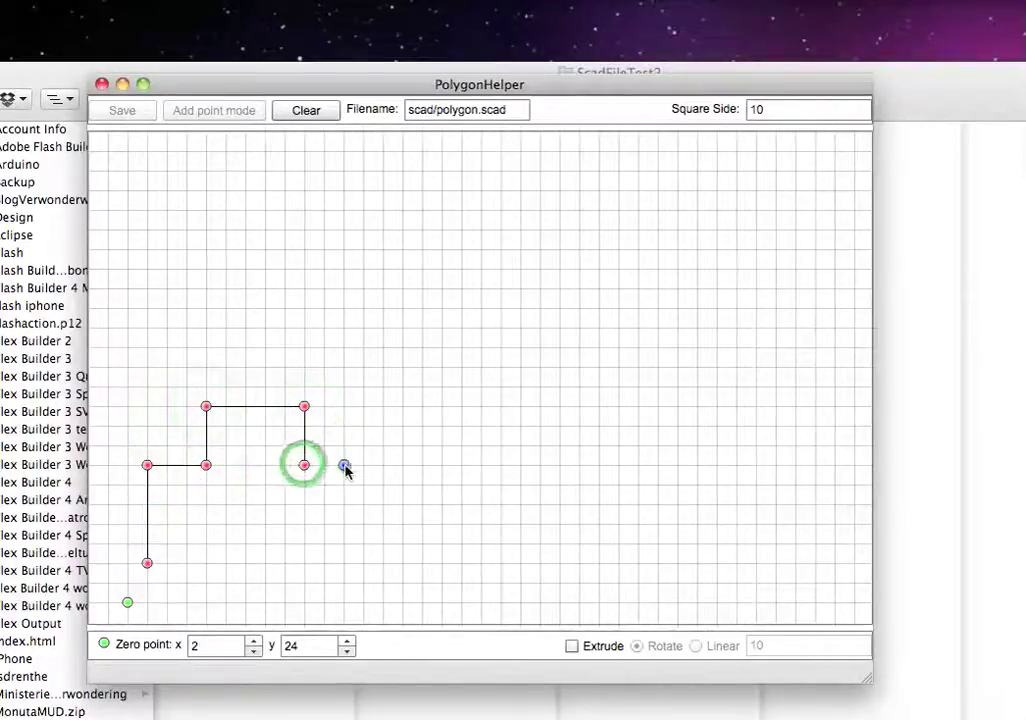
{"action": "left_click", "coordinate": [343, 466]}
{"action": "left_click", "coordinate": [343, 486]}
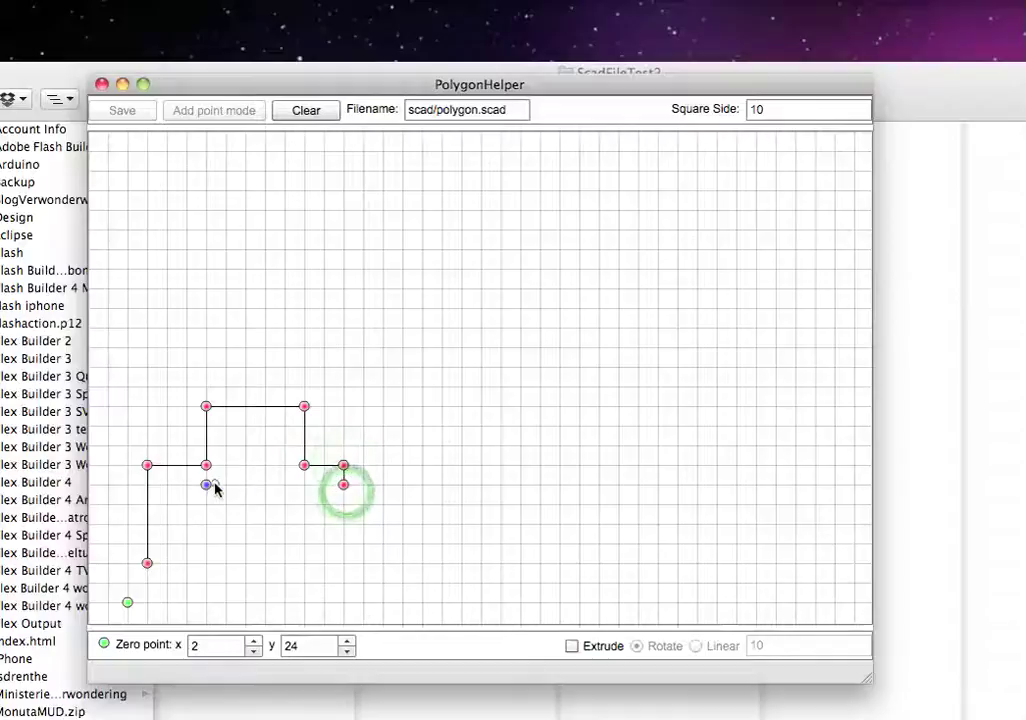
{"action": "left_click", "coordinate": [206, 486]}
{"action": "left_click", "coordinate": [207, 524]}
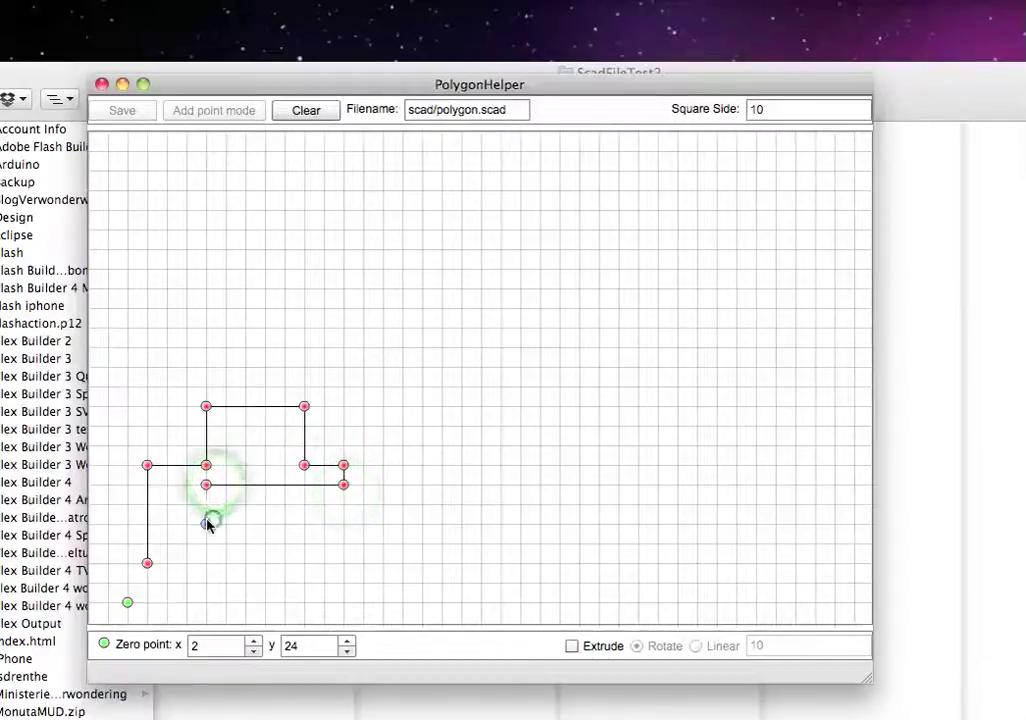
{"action": "left_click", "coordinate": [324, 525]}
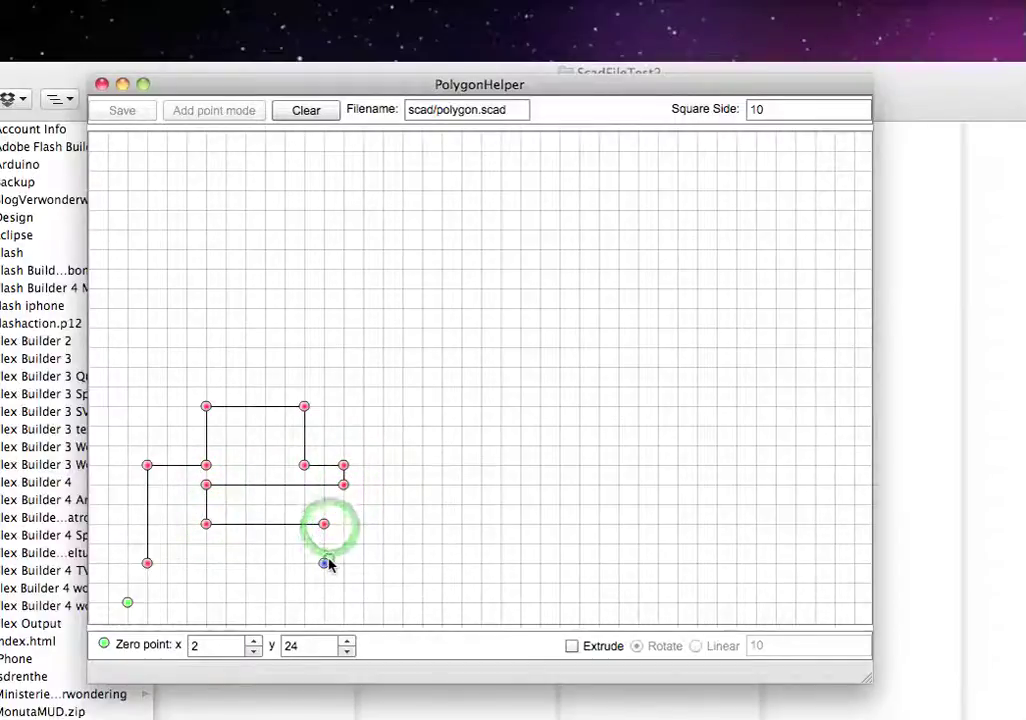
{"action": "left_click", "coordinate": [324, 563]}
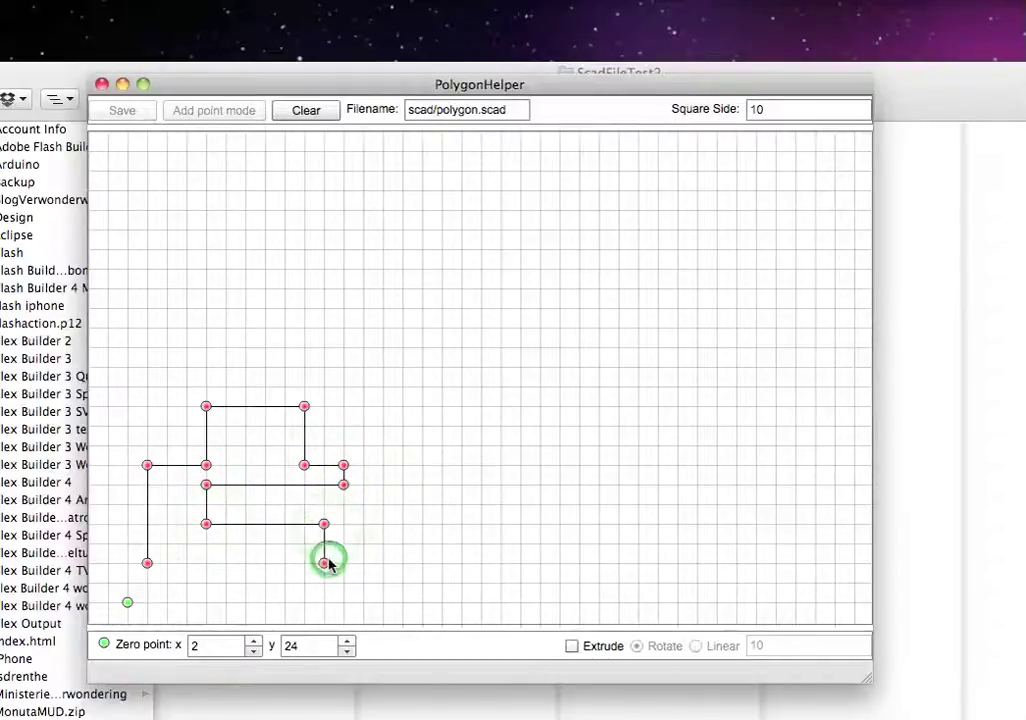
{"action": "left_click", "coordinate": [147, 564]}
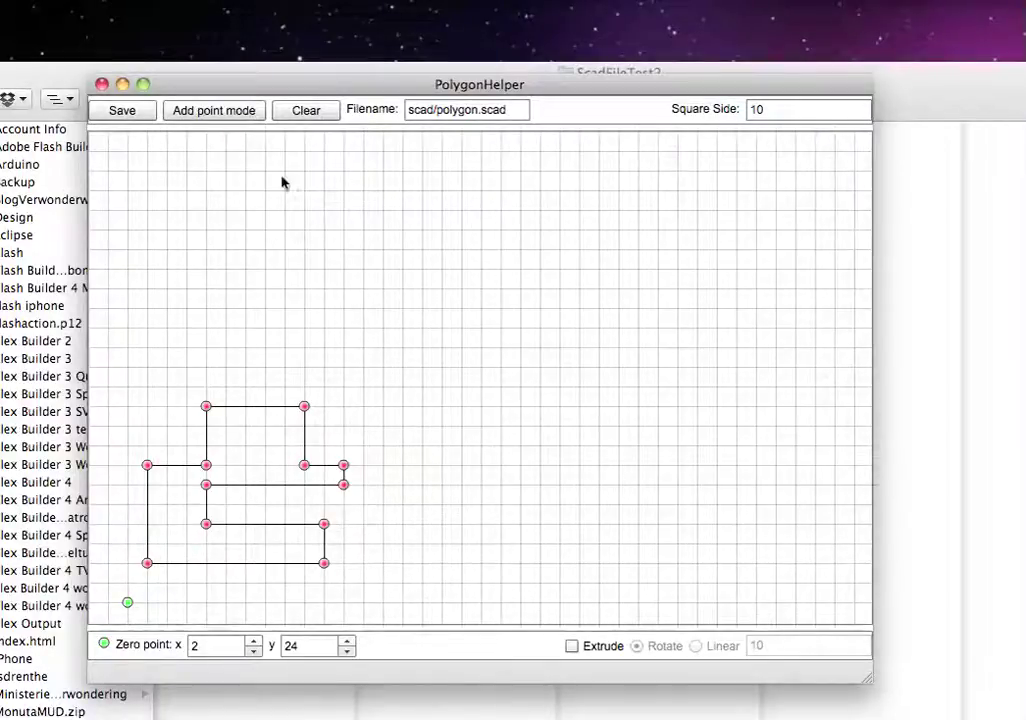
Draw a small closed rectangle inside the outline's upper block.
{"action": "left_click", "coordinate": [211, 110]}
{"action": "left_click", "coordinate": [226, 431]}
{"action": "left_click", "coordinate": [285, 427]}
{"action": "left_click", "coordinate": [285, 446]}
{"action": "left_click", "coordinate": [226, 446]}
{"action": "left_click", "coordinate": [226, 428]}
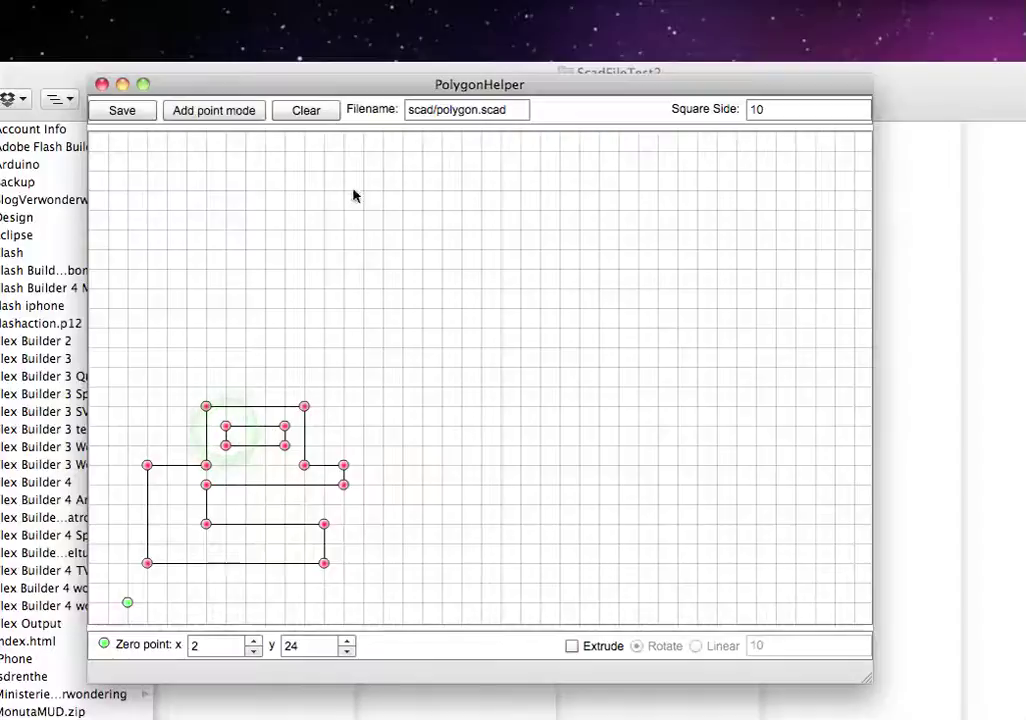
Draw a closed rectangle above the outline and save the drawing to scad/polygon.scad.
{"action": "left_click", "coordinate": [226, 108]}
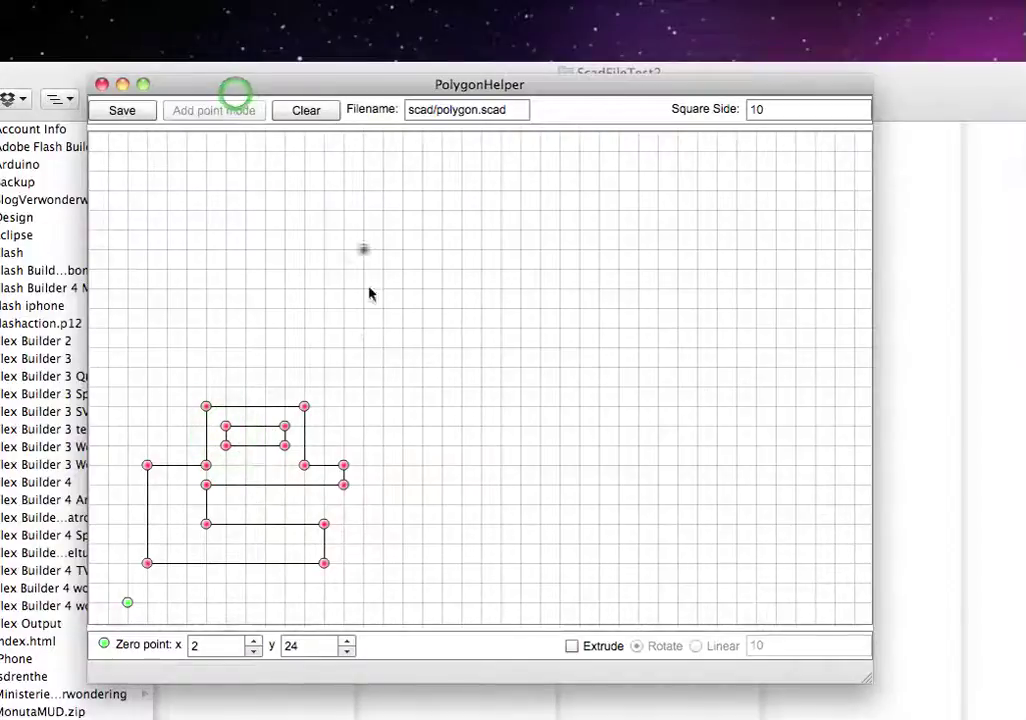
{"action": "left_click", "coordinate": [245, 347]}
{"action": "left_click", "coordinate": [343, 347]}
{"action": "left_click", "coordinate": [343, 386]}
{"action": "left_click", "coordinate": [245, 386]}
{"action": "left_click", "coordinate": [245, 347]}
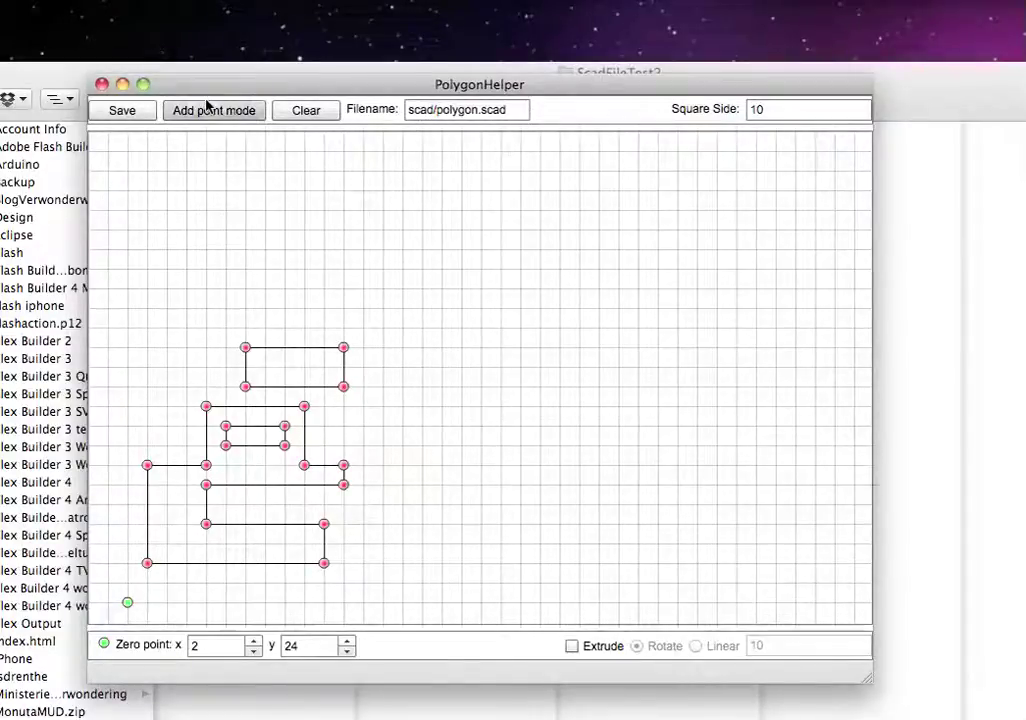
{"action": "left_click", "coordinate": [127, 112]}
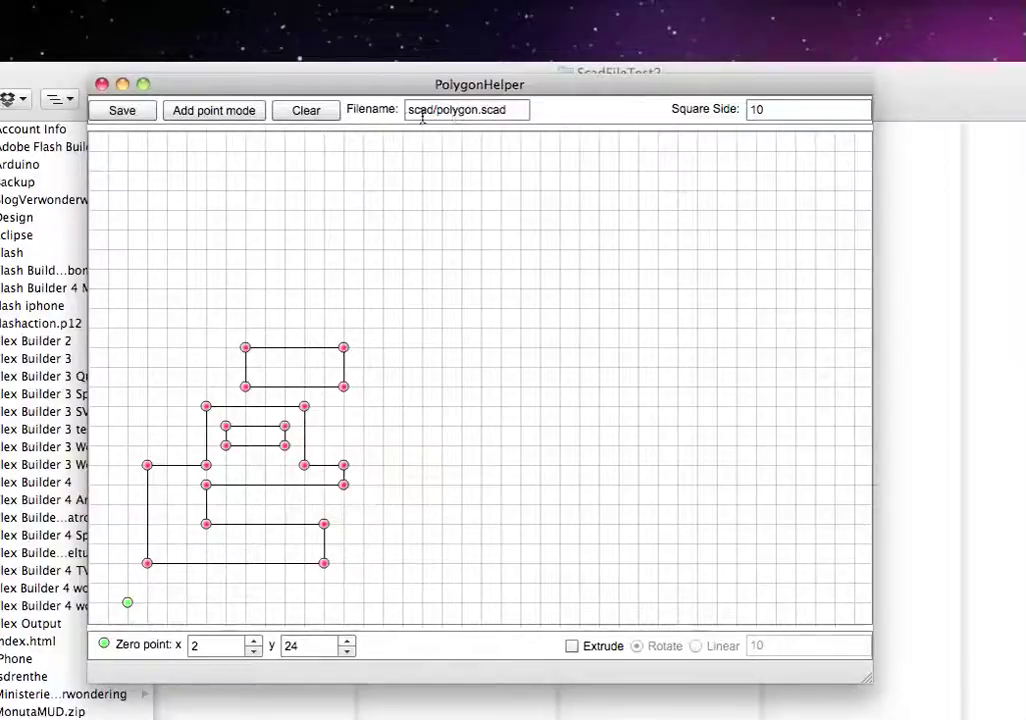
{"action": "left_click", "coordinate": [131, 112]}
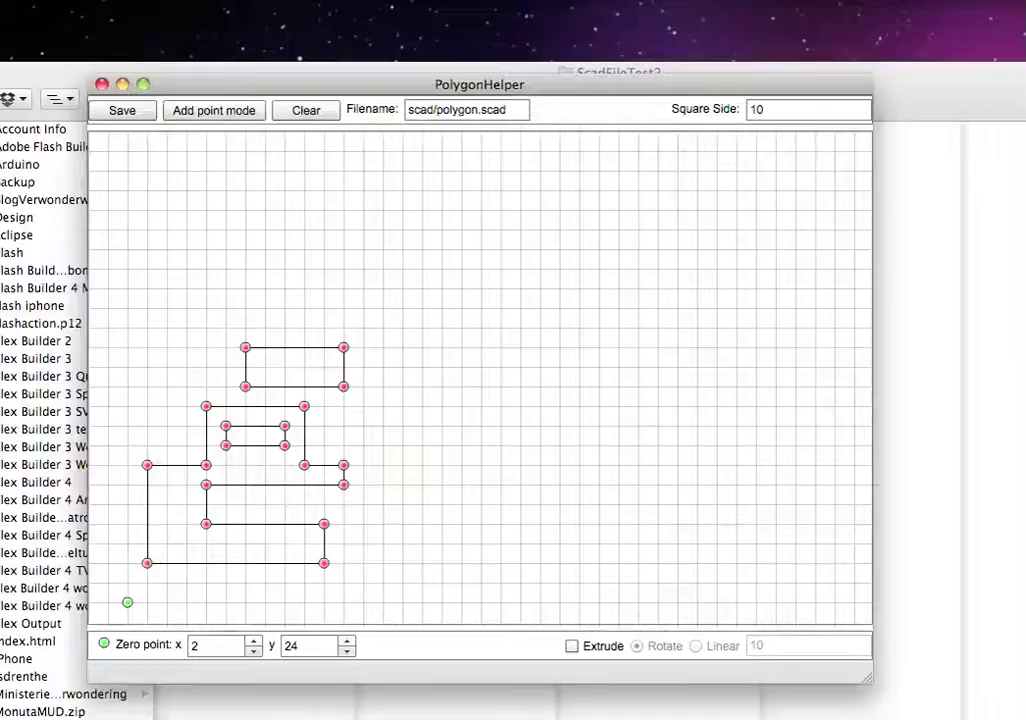
Open polygon.scad from the Documents scad folder in OpenSCAD and move its window up-left.
{"action": "left_click_drag", "start_coordinate": [1020, 242], "coordinate": [737, 42]}
{"action": "scroll", "coordinate": [607, 524], "scroll_direction": "down", "scroll_amount": 10}
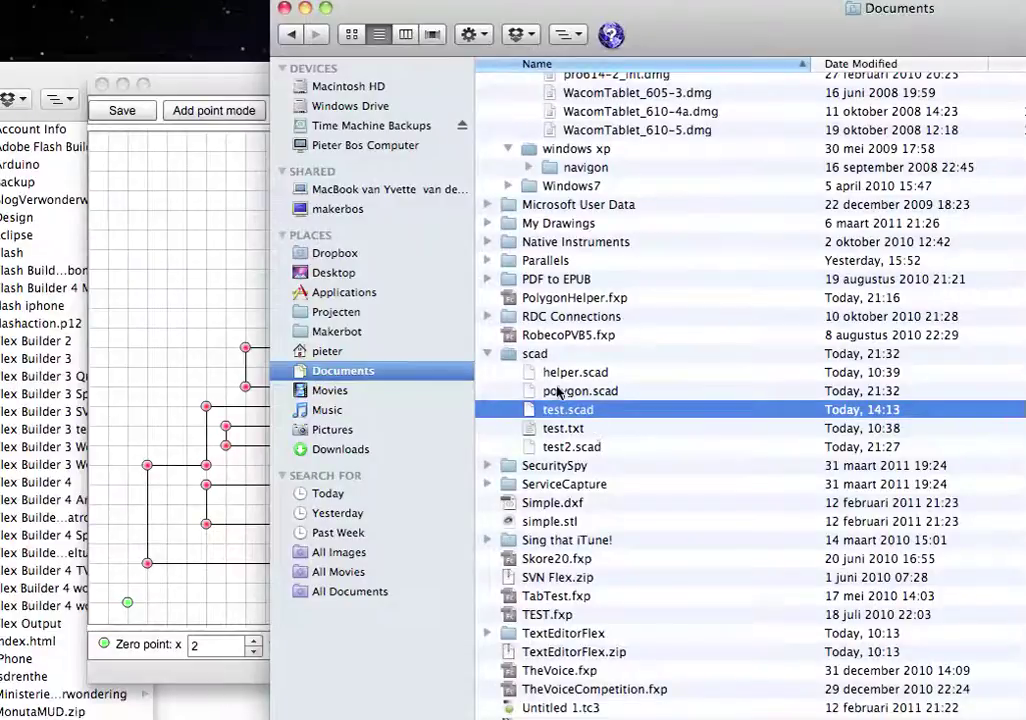
{"action": "double_click", "coordinate": [560, 391]}
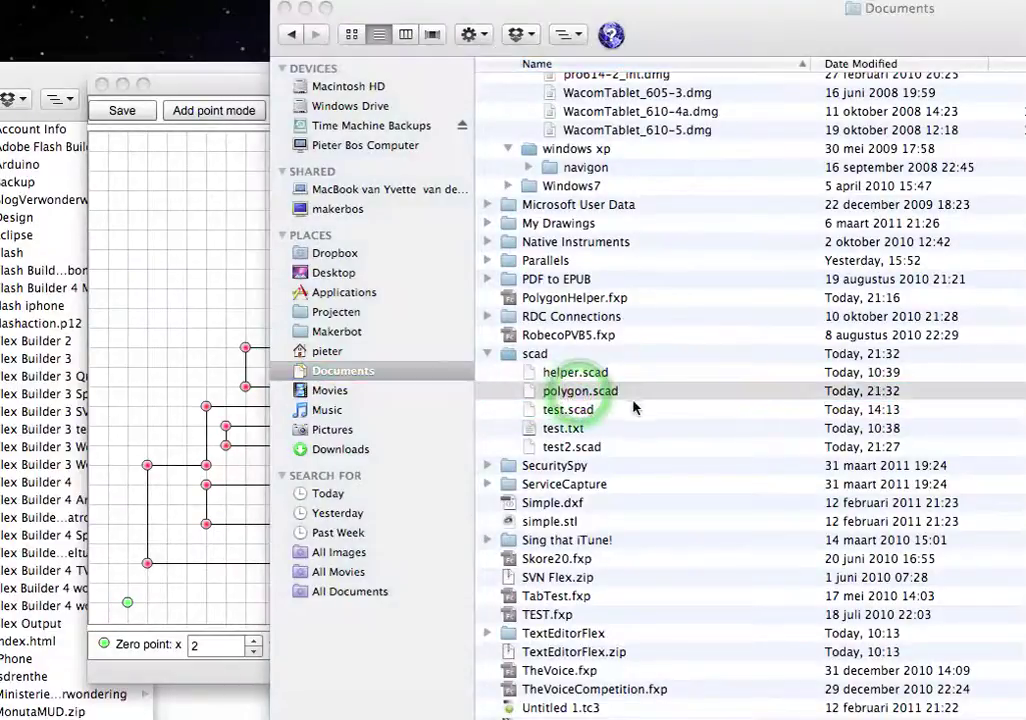
{"action": "left_click_drag", "start_coordinate": [749, 257], "coordinate": [411, 139]}
{"action": "key", "text": "super+Tab"}
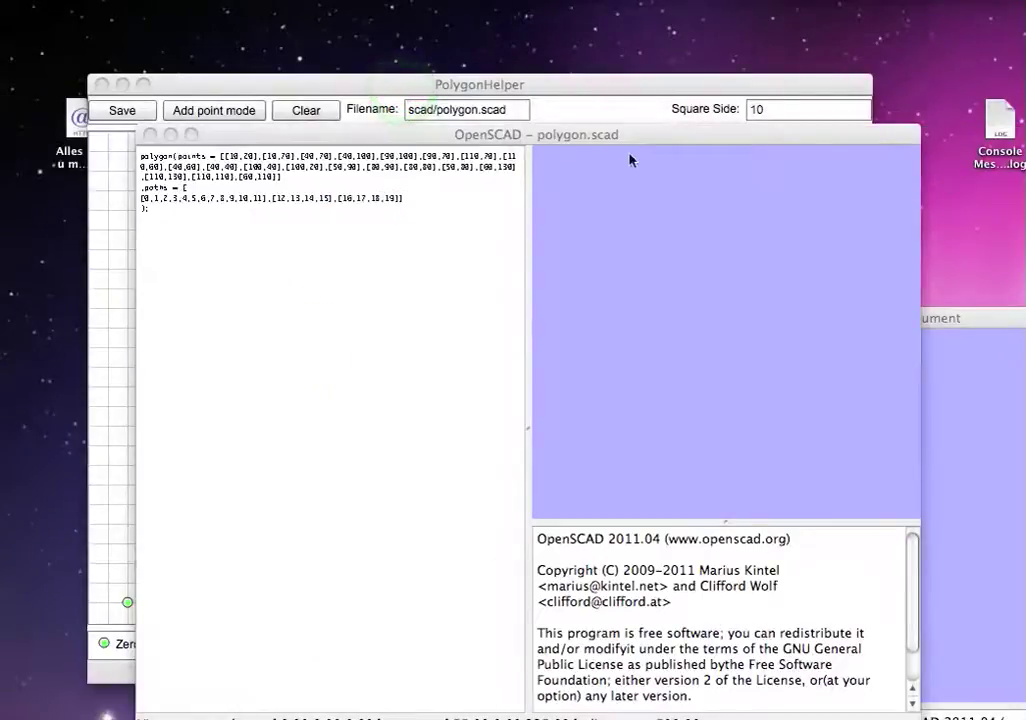
Enlarge the OpenSCAD editor font so polygon.scad's 20 points and three paths are readable.
{"action": "left_click_drag", "start_coordinate": [549, 141], "coordinate": [544, 111]}
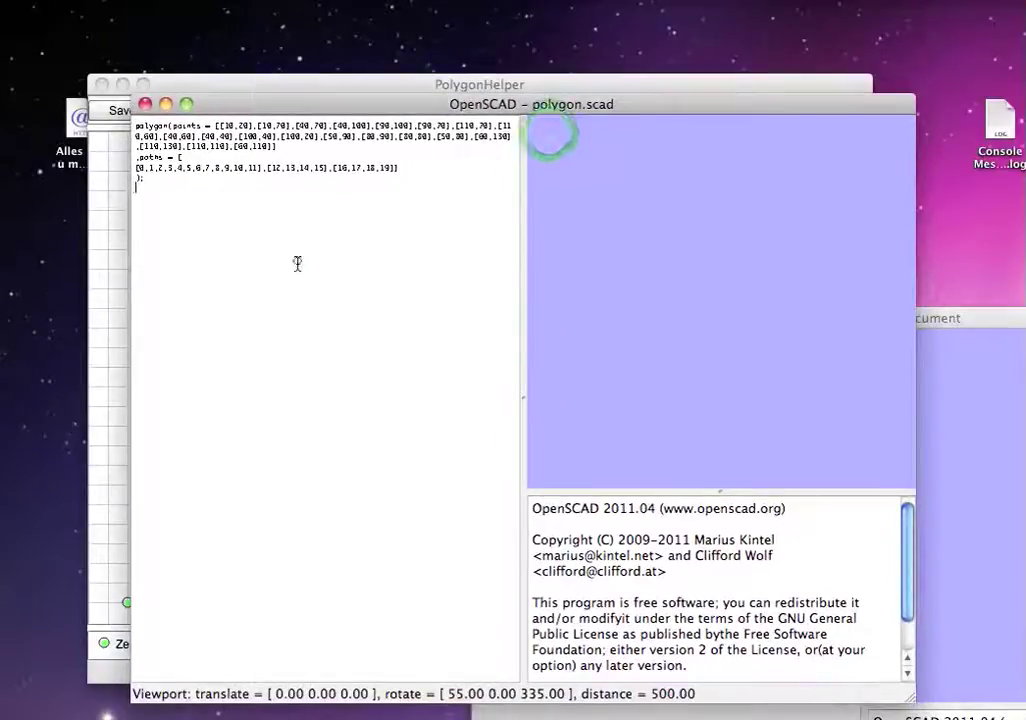
{"action": "left_click", "coordinate": [297, 262]}
{"action": "key", "text": "super+plus"}
{"action": "key", "text": "super+plus"}
{"action": "key", "text": "super+plus"}
{"action": "key", "text": "super+plus"}
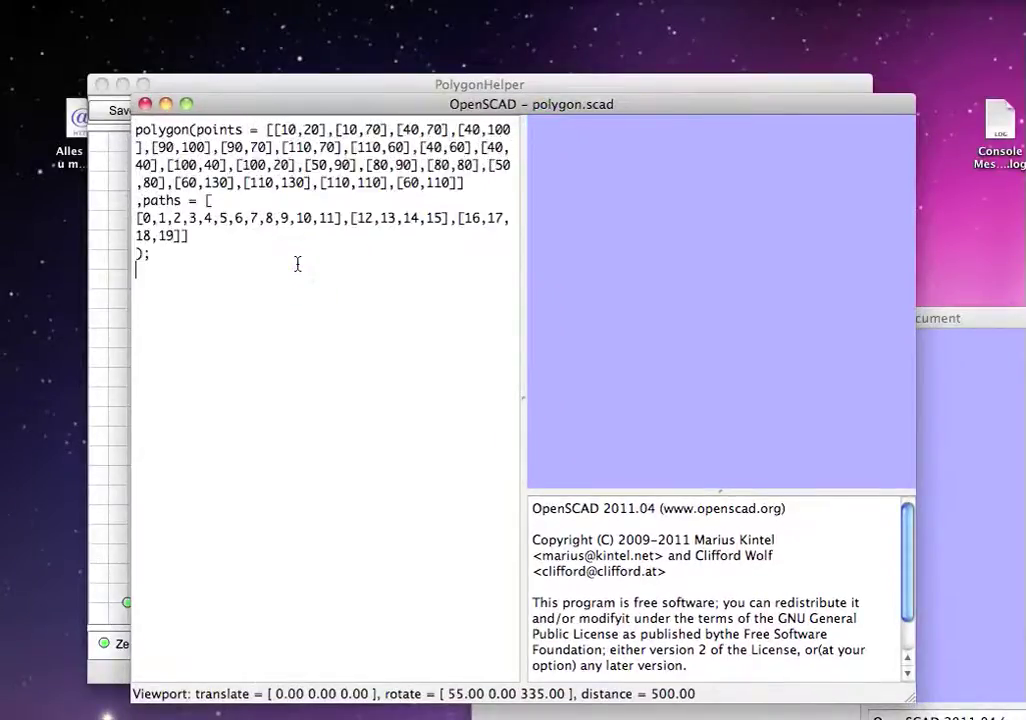
{"action": "left_click", "coordinate": [309, 284]}
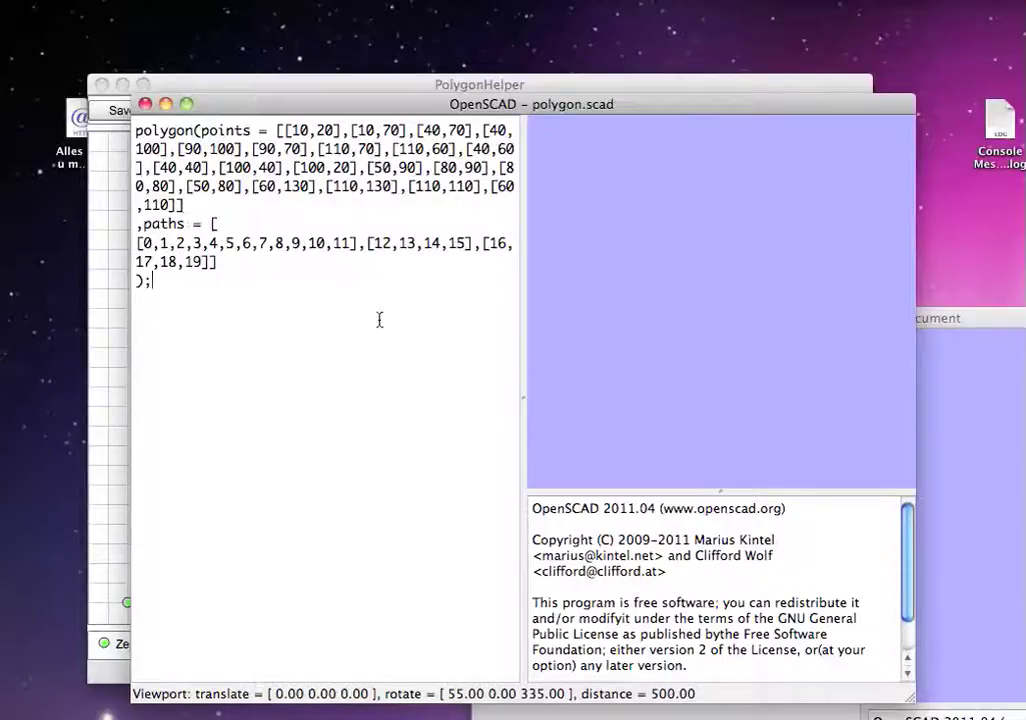
Enable Design > Automatic Reload and Compile and orbit the rendered flat polygons.
{"action": "left_click", "coordinate": [285, 0]}
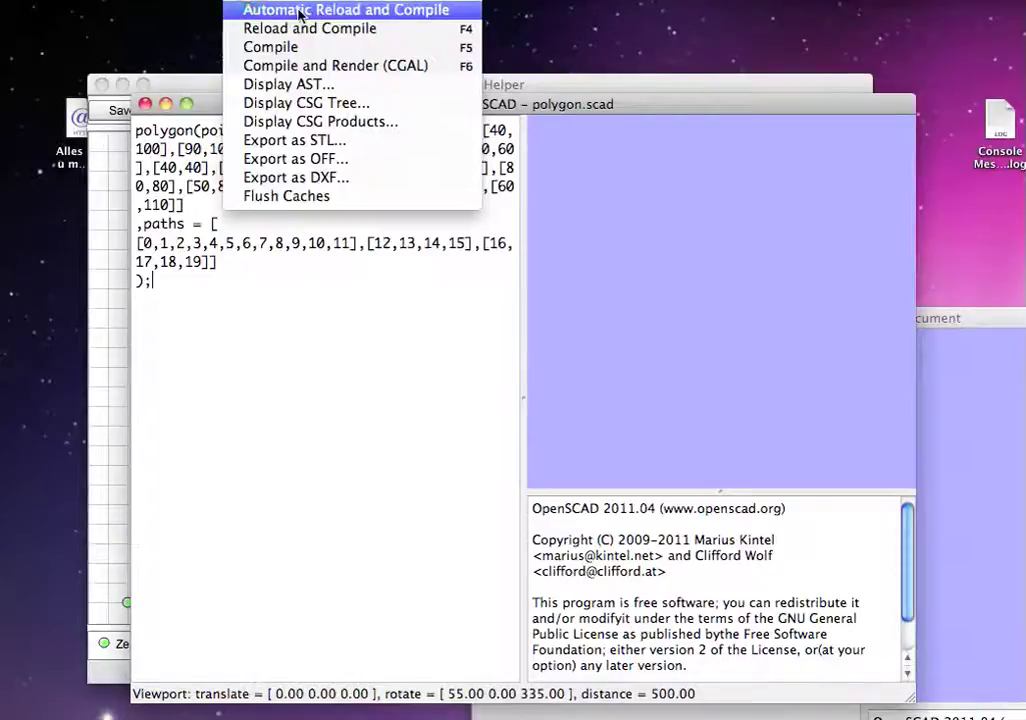
{"action": "left_click", "coordinate": [298, 11]}
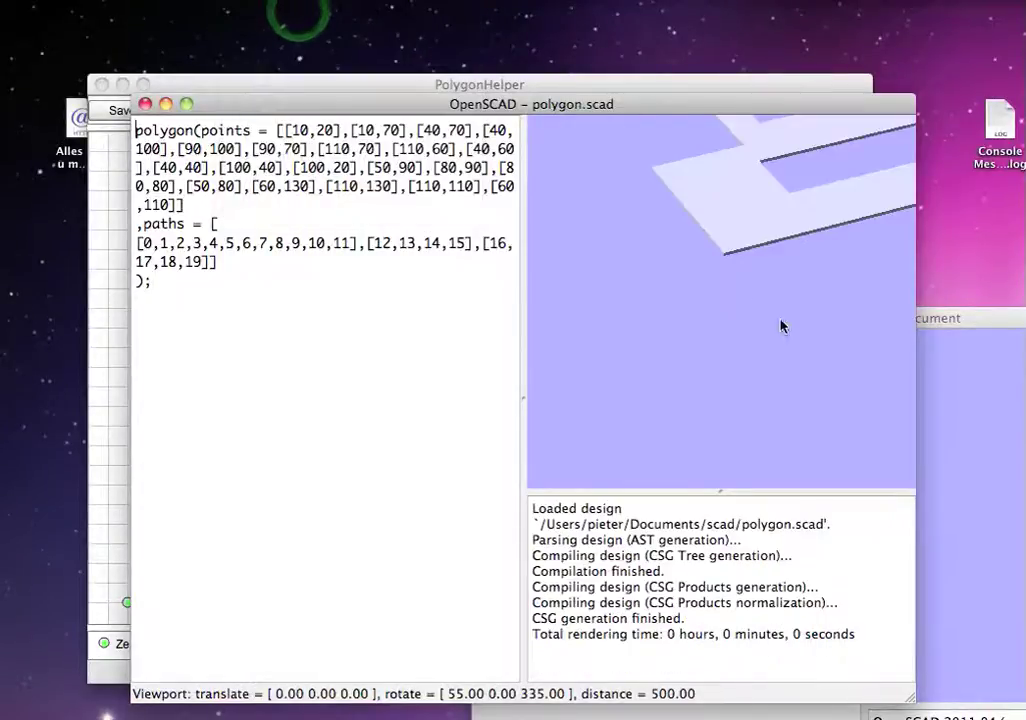
{"action": "left_click_drag", "start_coordinate": [783, 325], "coordinate": [772, 268]}
{"action": "scroll", "coordinate": [779, 270], "scroll_direction": "up", "scroll_amount": 1}
{"action": "scroll", "coordinate": [779, 270], "scroll_direction": "down", "scroll_amount": 5}
{"action": "mouse_move", "coordinate": [741, 316]}
{"action": "left_mouse_down"}
{"action": "mouse_move", "coordinate": [744, 291]}
{"action": "mouse_move", "coordinate": [744, 305]}
{"action": "left_mouse_up"}
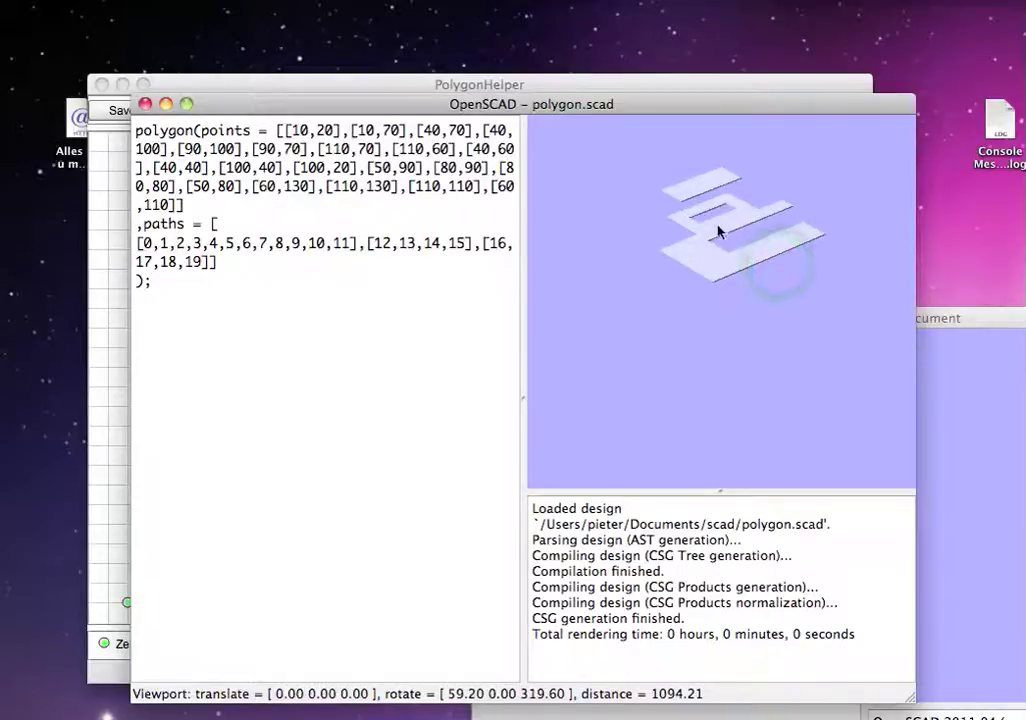
{"action": "left_click_drag", "start_coordinate": [447, 104], "coordinate": [528, 108]}
{"action": "left_click_drag", "start_coordinate": [698, 196], "coordinate": [793, 218]}
{"action": "left_click_drag", "start_coordinate": [386, 108], "coordinate": [341, 70]}
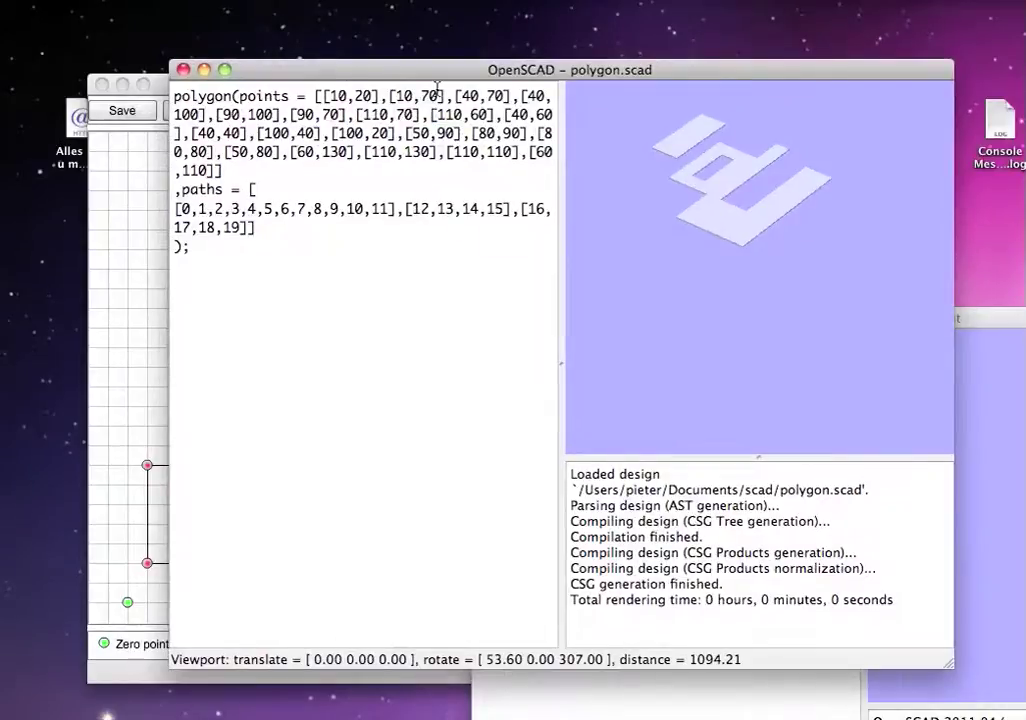
{"action": "left_click_drag", "start_coordinate": [265, 75], "coordinate": [352, 75]}
Bring PolygonHelper forward, move it up-left, and clear the old drawing.
{"action": "left_click", "coordinate": [222, 82]}
{"action": "left_click_drag", "start_coordinate": [554, 84], "coordinate": [463, 46]}
{"action": "left_click", "coordinate": [232, 80]}
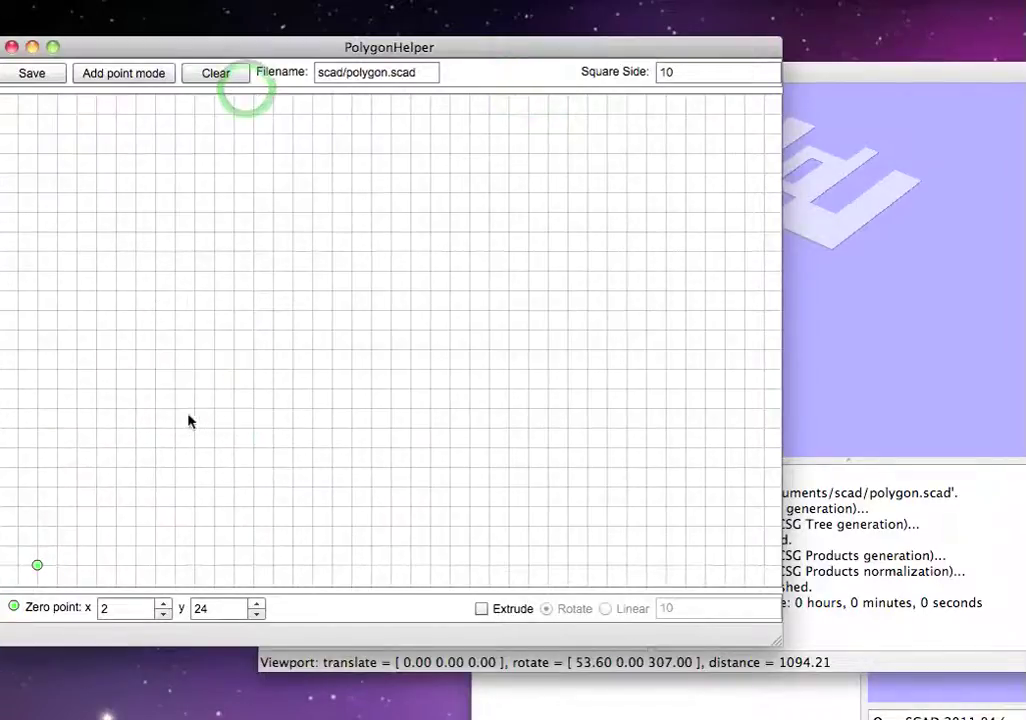
Start a new outline from the lower left, placing points up to the top edge.
{"action": "left_click", "coordinate": [105, 77]}
{"action": "left_click", "coordinate": [77, 464]}
{"action": "left_click", "coordinate": [155, 409]}
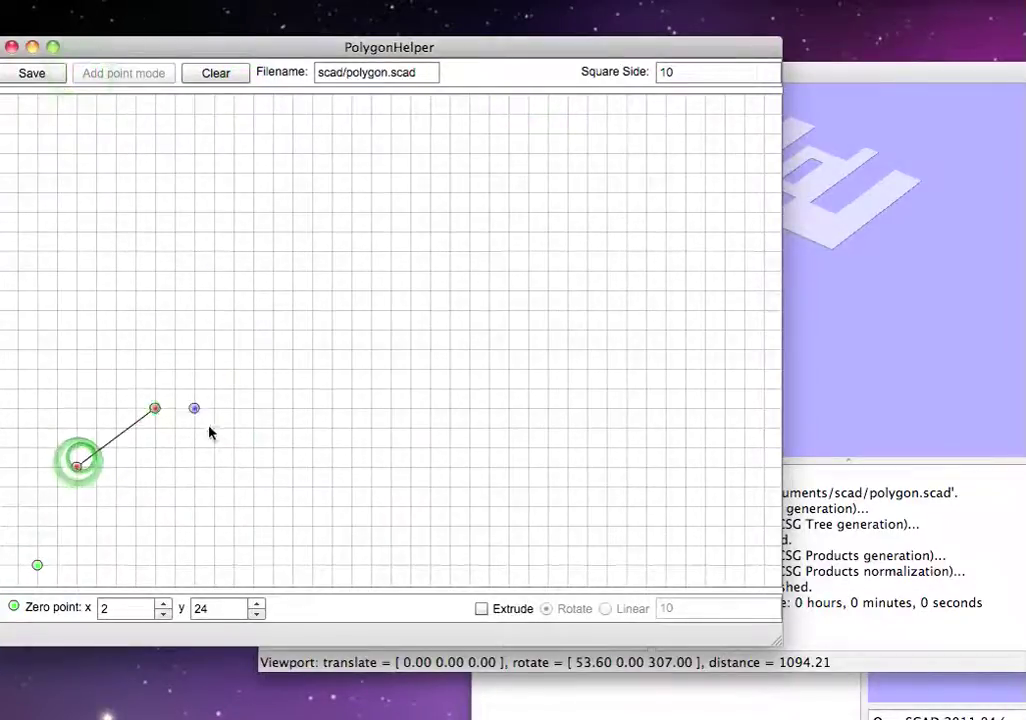
{"action": "left_click", "coordinate": [214, 428]}
{"action": "left_click", "coordinate": [253, 487]}
{"action": "left_click", "coordinate": [292, 428]}
{"action": "left_click", "coordinate": [292, 349]}
{"action": "left_click", "coordinate": [253, 271]}
{"action": "left_click", "coordinate": [331, 233]}
{"action": "left_click", "coordinate": [430, 251]}
Continue the outline down the right side and along the bottom, closing all seventeen points.
{"action": "left_click", "coordinate": [450, 310]}
{"action": "left_click", "coordinate": [450, 349]}
{"action": "left_click", "coordinate": [450, 448]}
{"action": "left_click", "coordinate": [391, 526]}
{"action": "left_click", "coordinate": [331, 545]}
{"action": "left_click", "coordinate": [214, 526]}
{"action": "left_click", "coordinate": [155, 526]}
{"action": "left_click", "coordinate": [76, 565]}
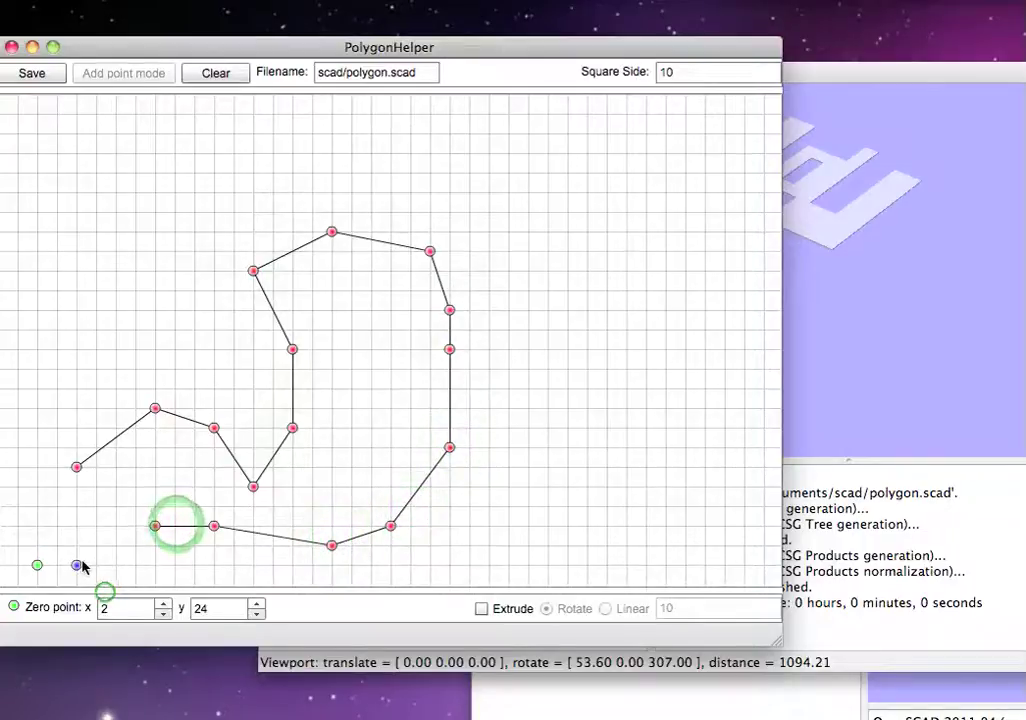
{"action": "left_click", "coordinate": [76, 467]}
Draw a closed five-point inner shape inside the outline and save to polygon.scad.
{"action": "left_click", "coordinate": [118, 72]}
{"action": "left_click", "coordinate": [331, 290]}
{"action": "left_click", "coordinate": [372, 289]}
{"action": "left_click", "coordinate": [390, 349]}
{"action": "left_click", "coordinate": [371, 427]}
{"action": "left_click", "coordinate": [351, 408]}
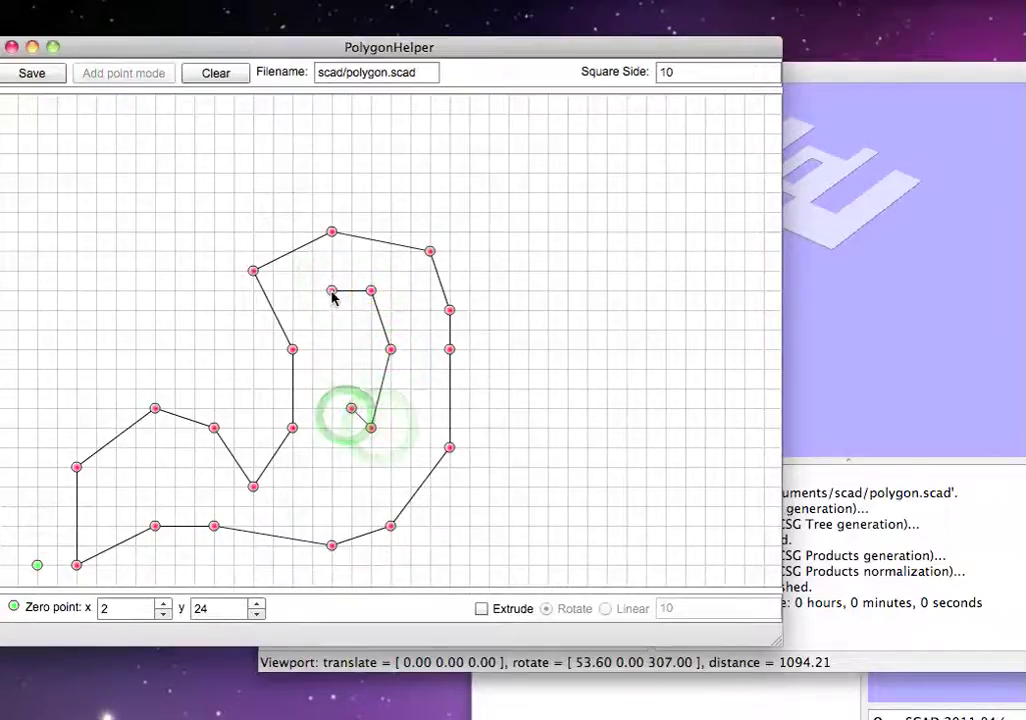
{"action": "left_click", "coordinate": [331, 290]}
{"action": "left_click", "coordinate": [22, 75]}
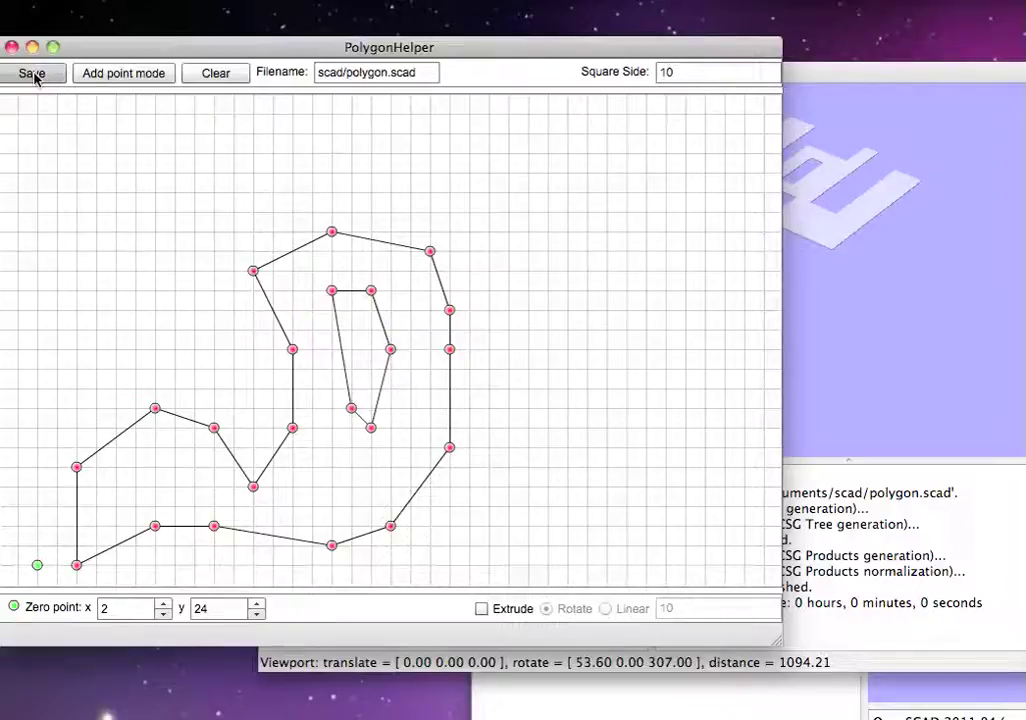
Save polygon.scad and orbit the reloaded 22-point outline with its inner hole in OpenSCAD.
{"action": "left_click", "coordinate": [33, 74]}
{"action": "left_click", "coordinate": [928, 233]}
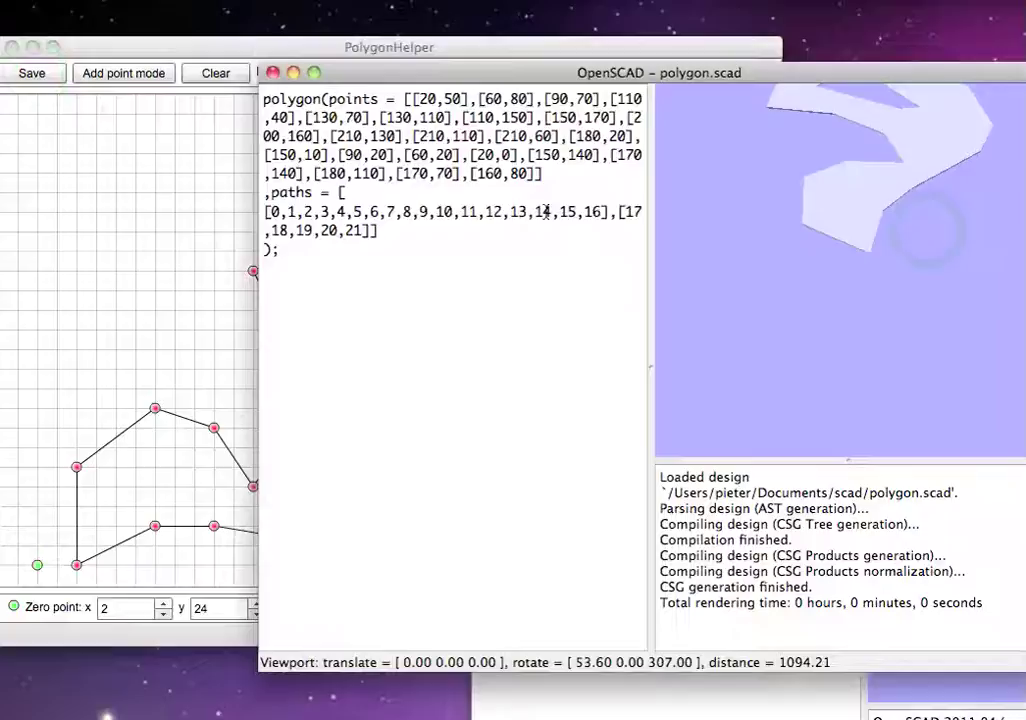
{"action": "left_click_drag", "start_coordinate": [882, 208], "coordinate": [978, 191]}
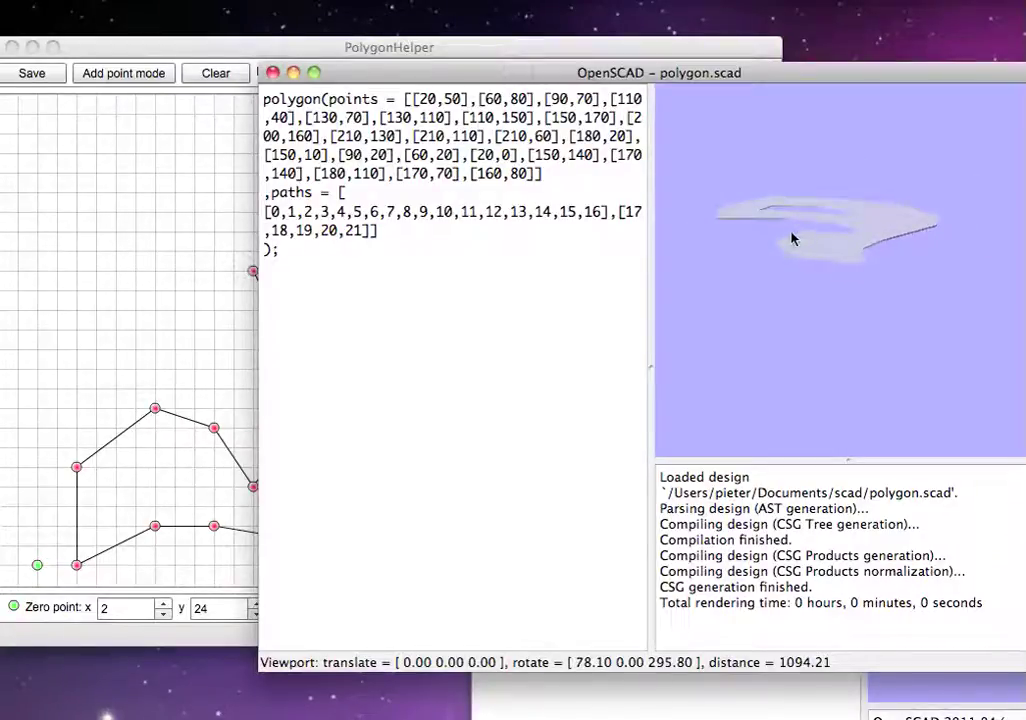
{"action": "left_click", "coordinate": [249, 50]}
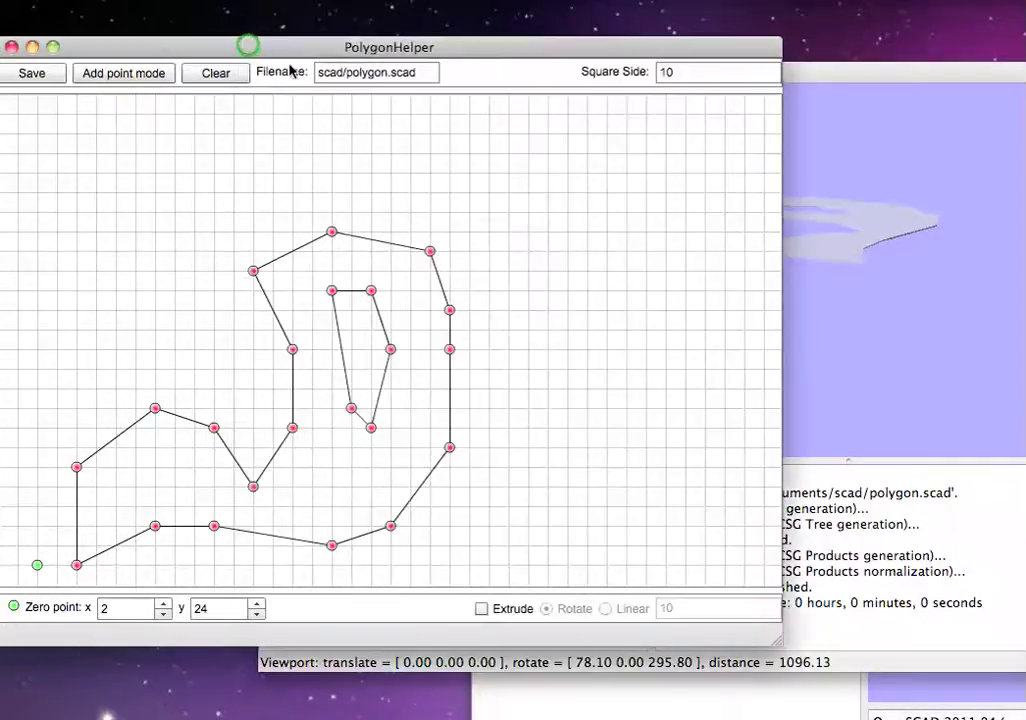
Clear the grid and start a new stepped profile, placing points down the right side.
{"action": "left_click", "coordinate": [226, 74]}
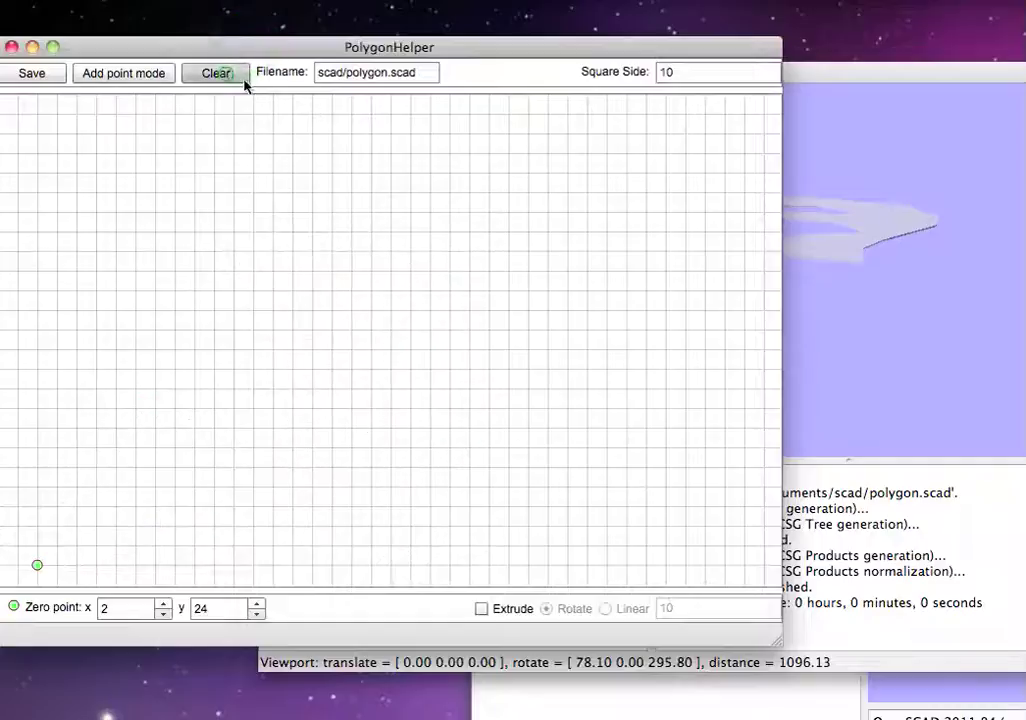
{"action": "left_click", "coordinate": [128, 86]}
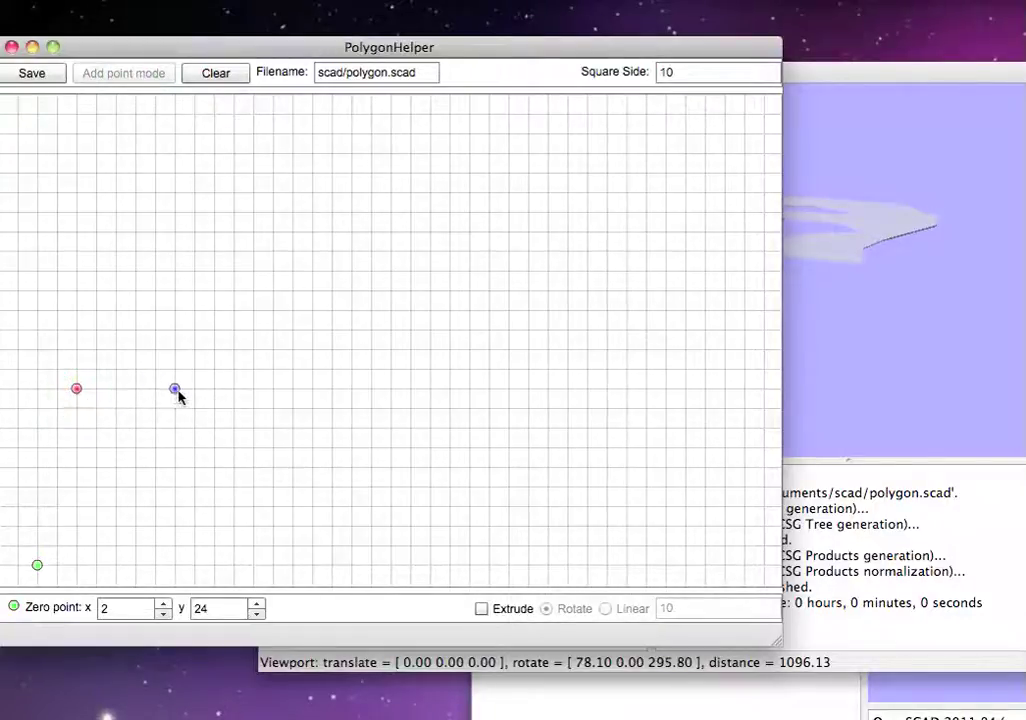
{"action": "left_click", "coordinate": [312, 349]}
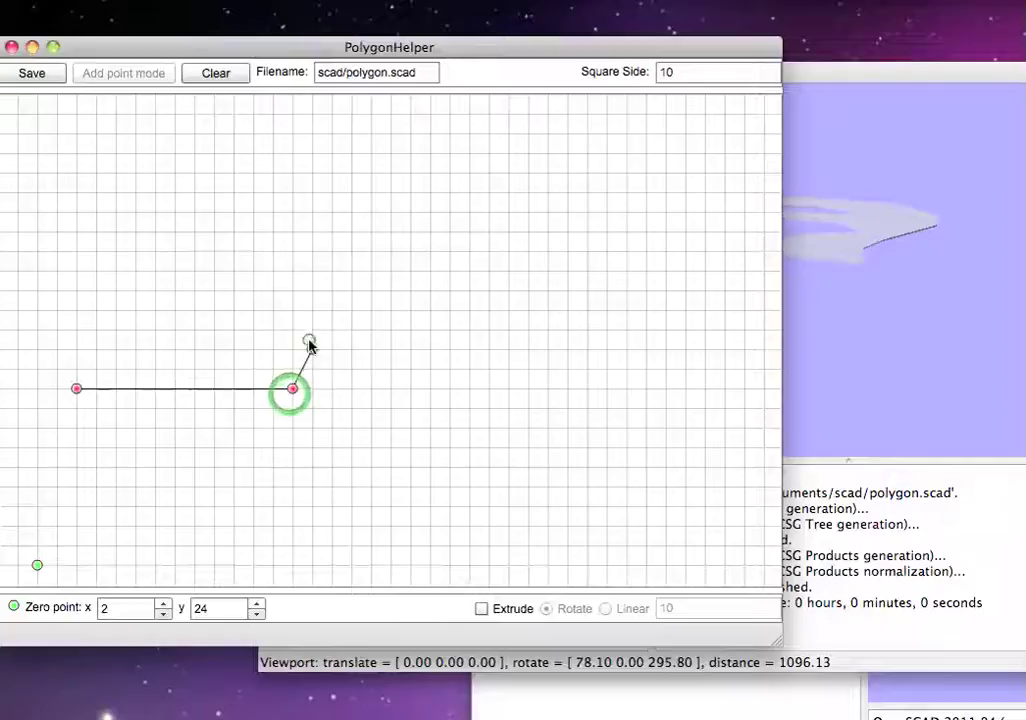
{"action": "left_click", "coordinate": [410, 330]}
{"action": "left_click", "coordinate": [429, 369]}
{"action": "left_click", "coordinate": [430, 447]}
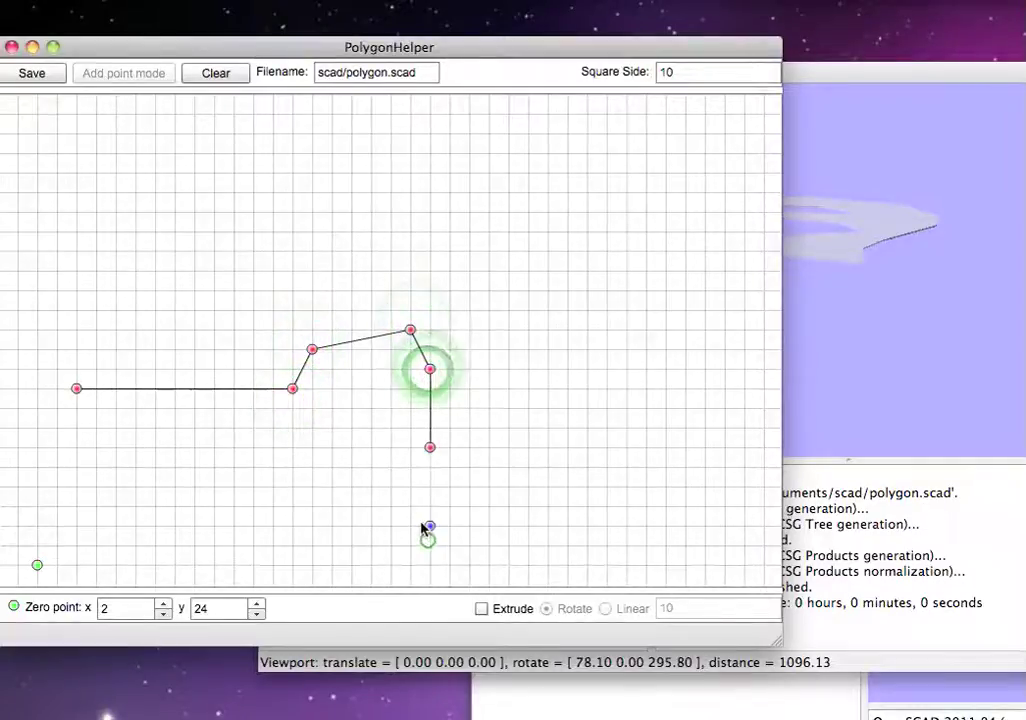
{"action": "left_click", "coordinate": [430, 526]}
Close the profile along the bottom and left, then save it with rotate extrusion enabled.
{"action": "left_click", "coordinate": [351, 526]}
{"action": "left_click", "coordinate": [312, 487]}
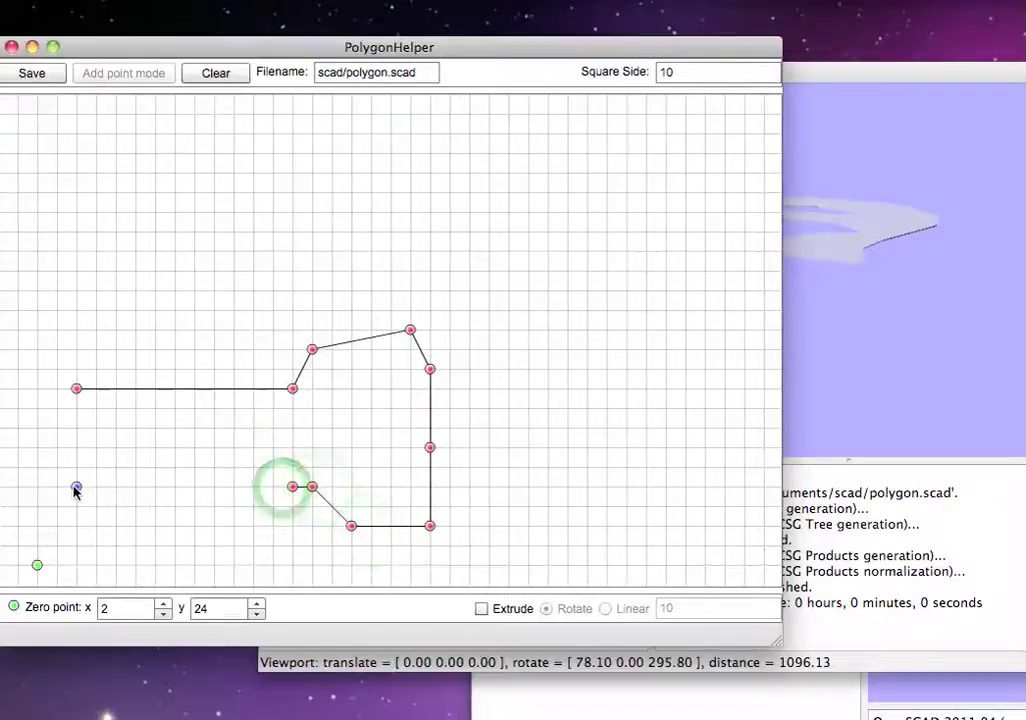
{"action": "left_click", "coordinate": [76, 487]}
{"action": "left_click", "coordinate": [76, 389]}
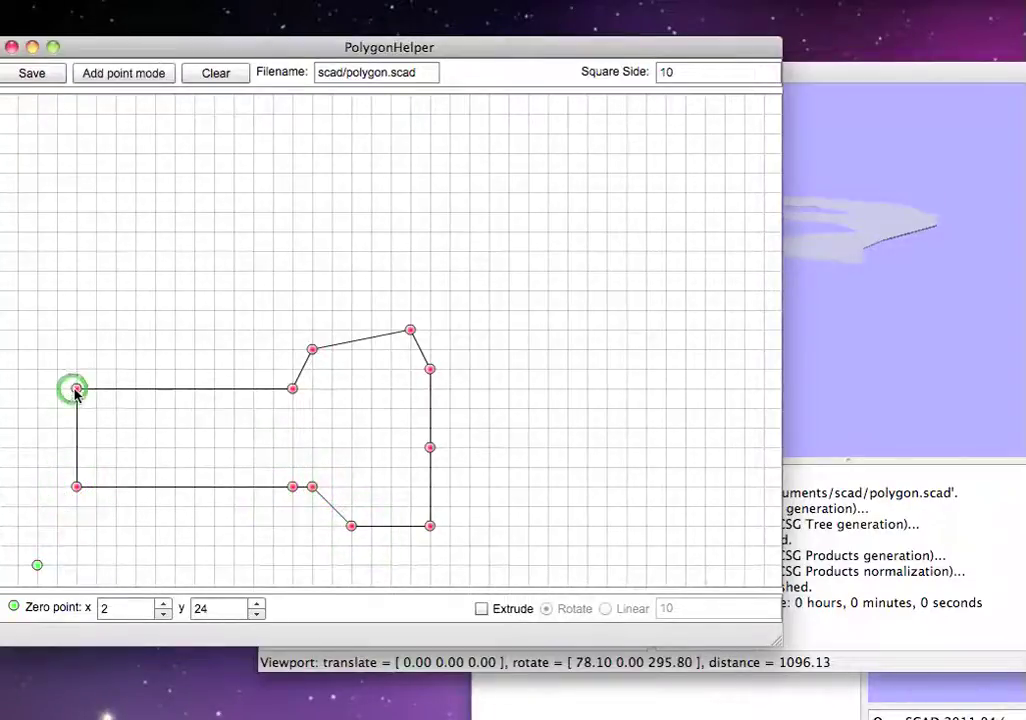
{"action": "left_click", "coordinate": [482, 609]}
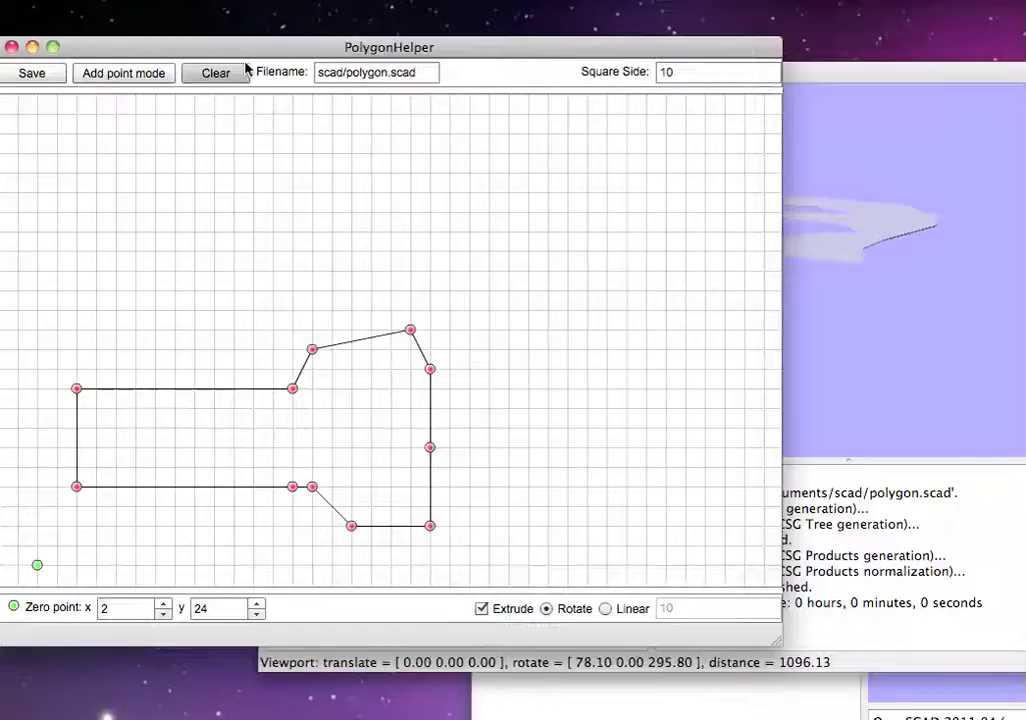
{"action": "left_click", "coordinate": [33, 75]}
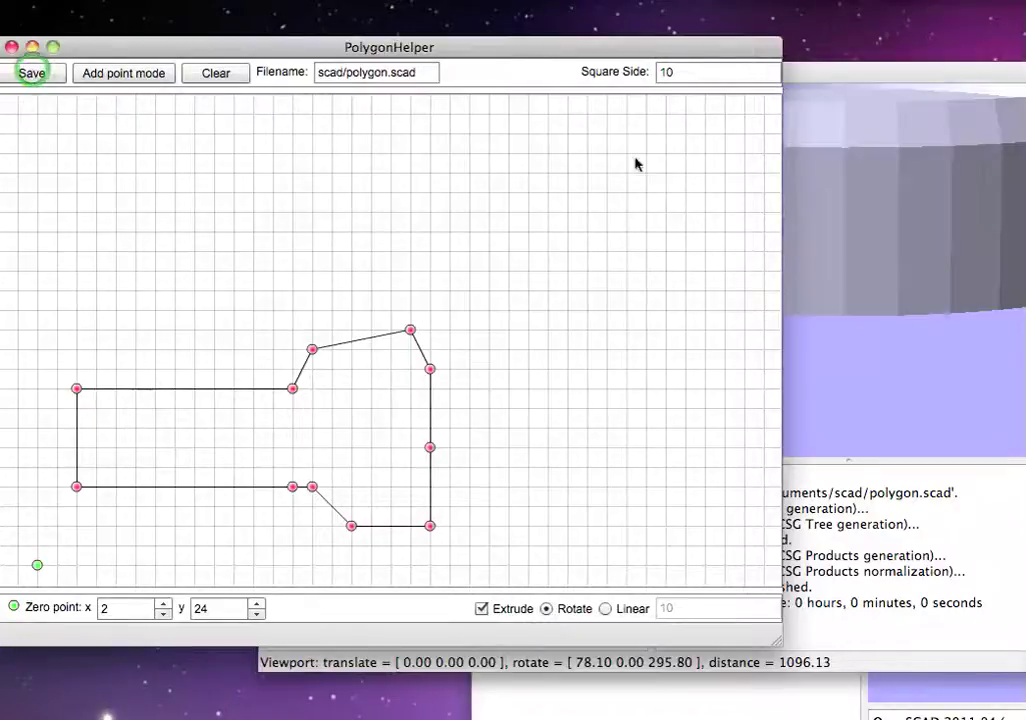
Zoom out and orbit the revolved disk with its central hole, then return to PolygonHelper.
{"action": "left_click", "coordinate": [875, 290]}
{"action": "scroll", "coordinate": [855, 280], "scroll_direction": "down", "scroll_amount": 1}
{"action": "scroll", "coordinate": [854, 279], "scroll_direction": "down", "scroll_amount": 3}
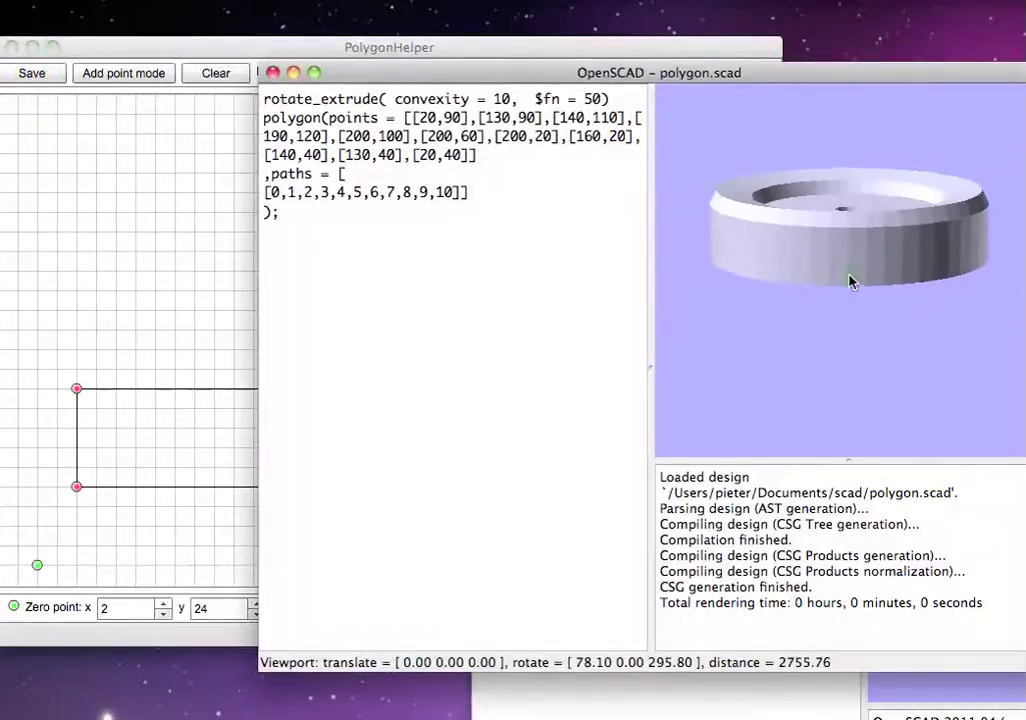
{"action": "left_click_drag", "start_coordinate": [850, 279], "coordinate": [778, 283]}
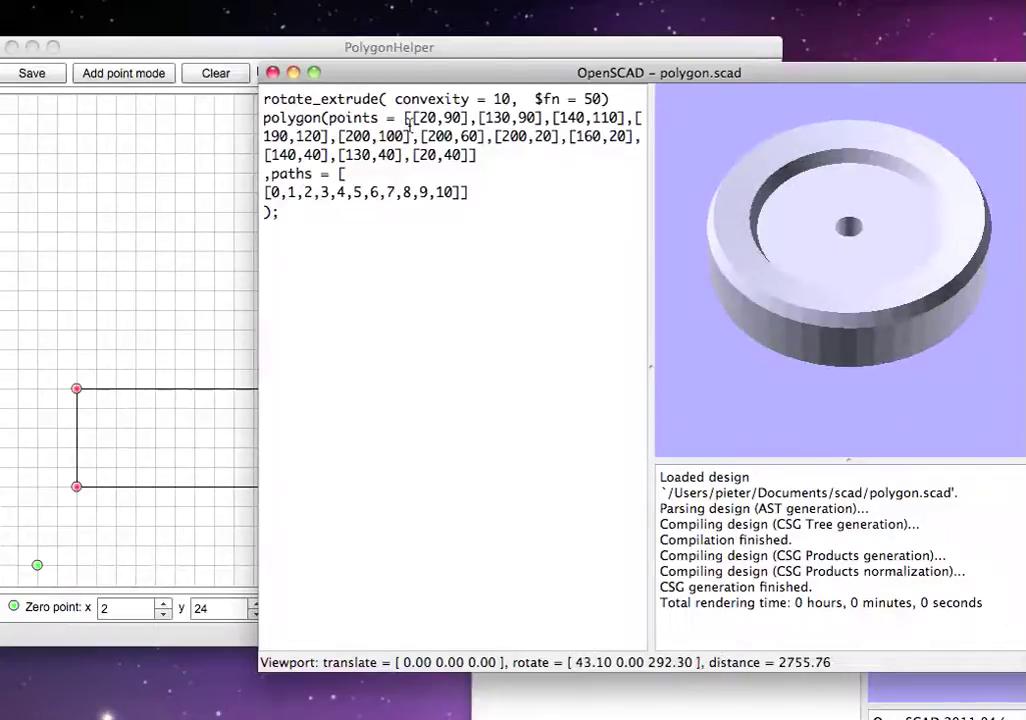
{"action": "left_click", "coordinate": [190, 48]}
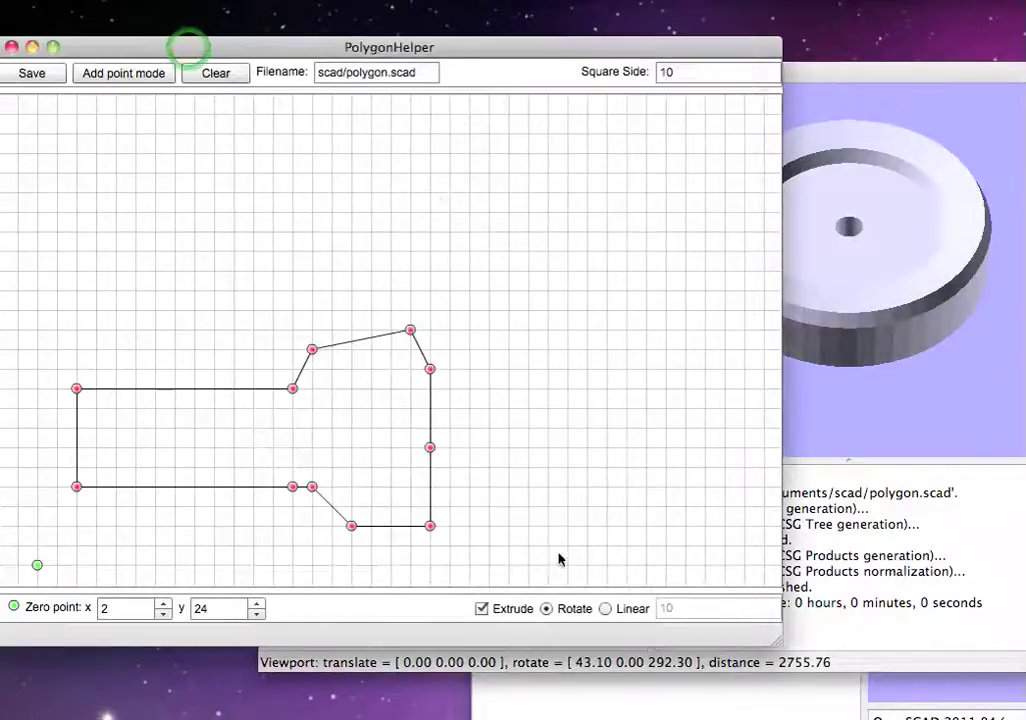
Switch to linear extrusion with height 20, save, and orbit the extruded solid in OpenSCAD.
{"action": "left_click", "coordinate": [604, 608]}
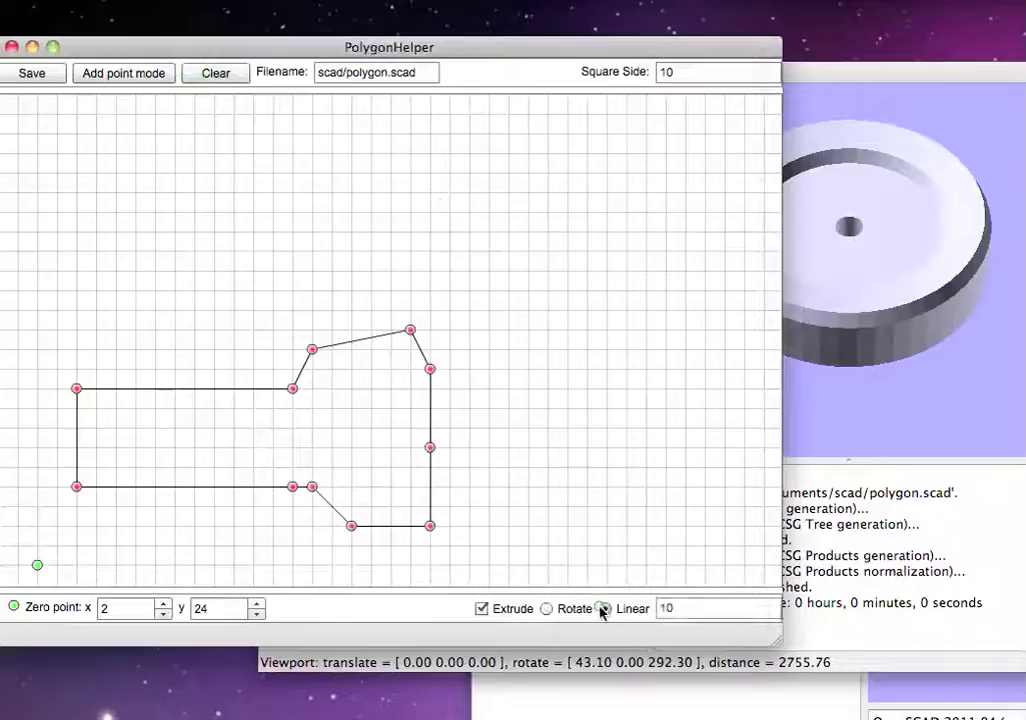
{"action": "left_click", "coordinate": [693, 610]}
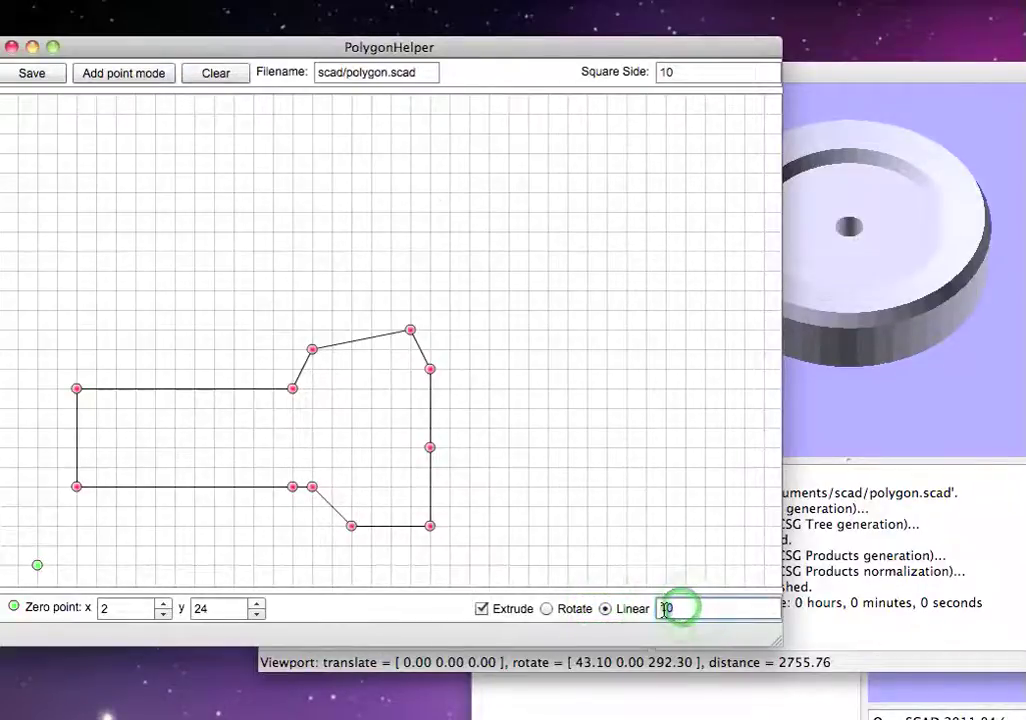
{"action": "key", "text": "BackSpace"}
{"action": "key", "text": "BackSpace"}
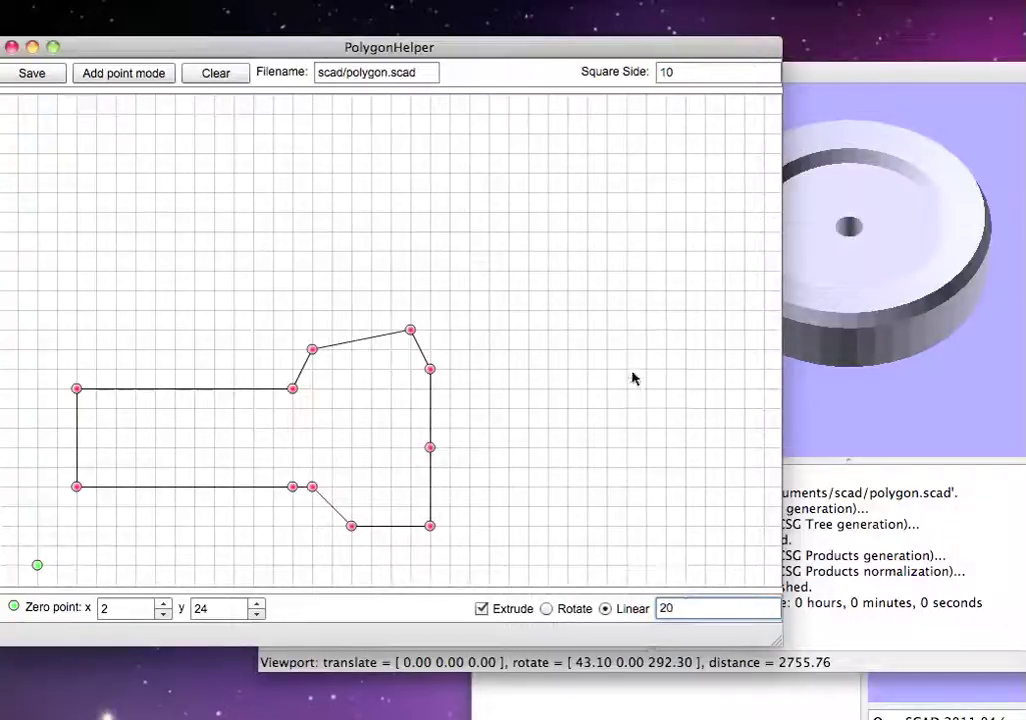
{"action": "type", "text": "20"}
{"action": "left_click", "coordinate": [40, 74]}
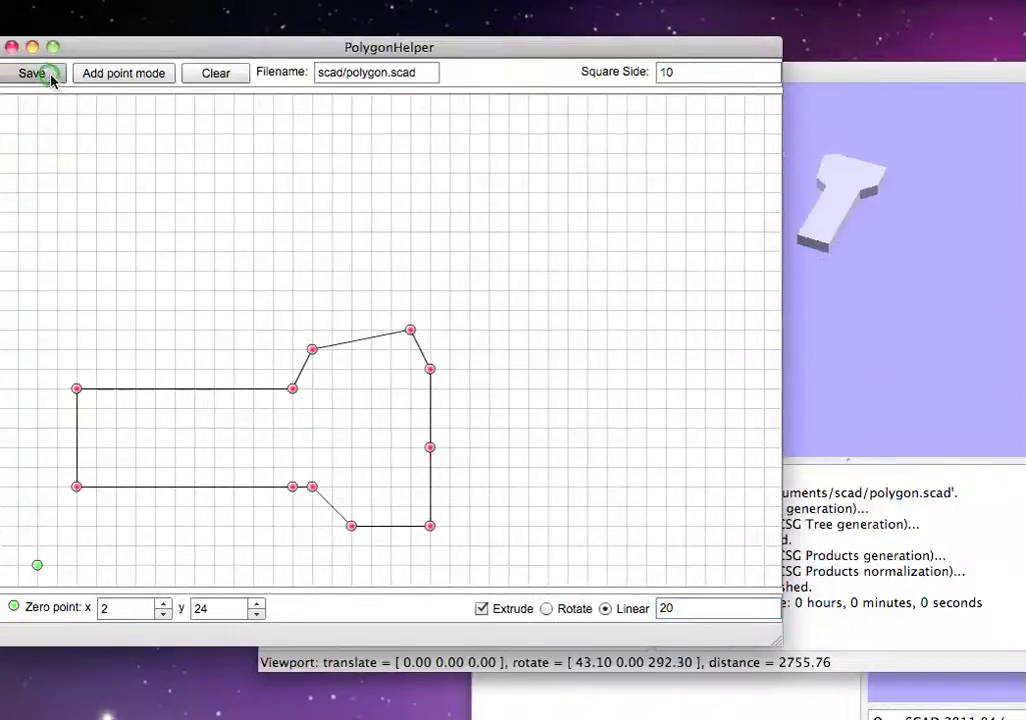
{"action": "left_click", "coordinate": [931, 320]}
{"action": "left_click_drag", "start_coordinate": [925, 312], "coordinate": [877, 256]}
{"action": "left_click_drag", "start_coordinate": [886, 301], "coordinate": [823, 189]}
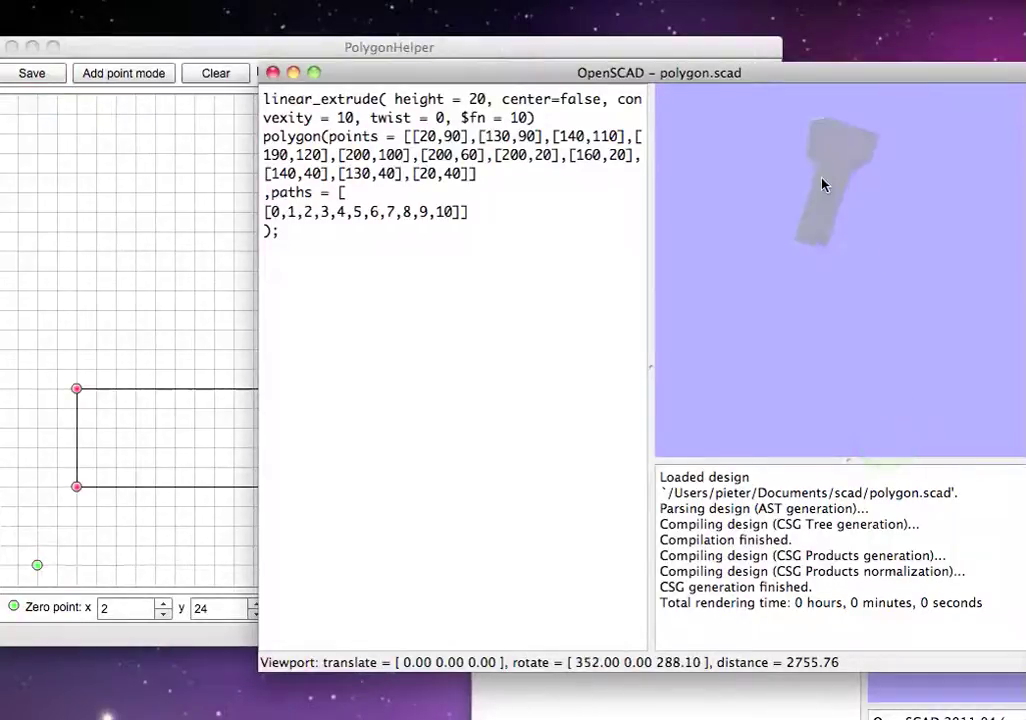